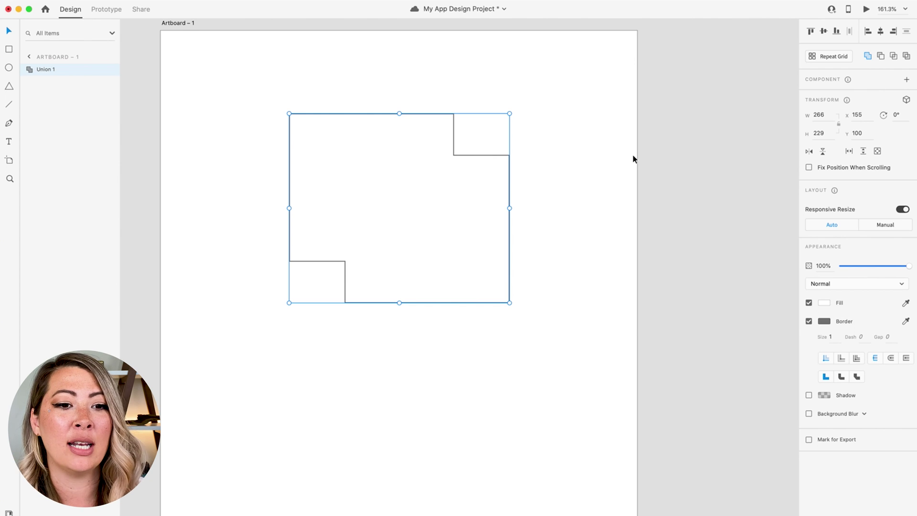
- Undo the union of the two overlapping rectangles
{"action": "key", "text": "super+z"}
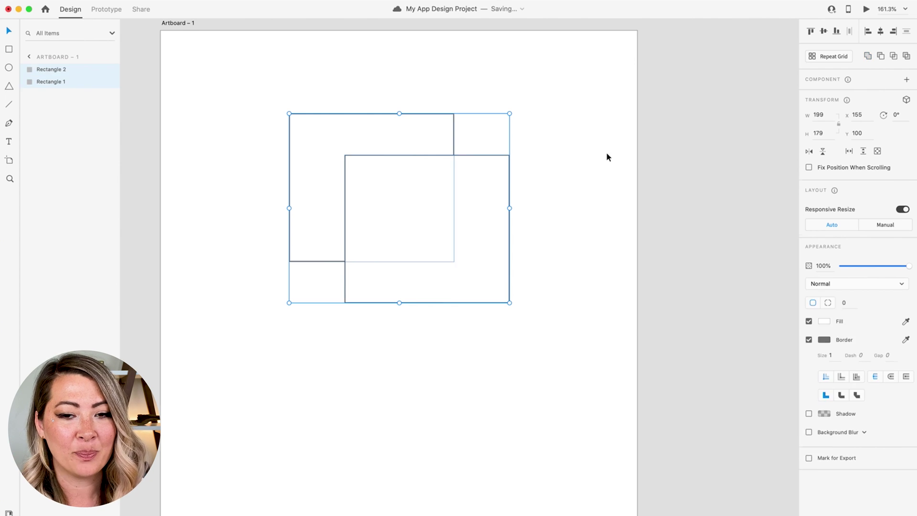
{"action": "left_click", "coordinate": [606, 151]}
{"action": "scroll", "coordinate": [606, 152], "scroll_direction": "down", "scroll_amount": 3}
{"action": "scroll", "coordinate": [589, 153], "scroll_direction": "right", "scroll_amount": 1}
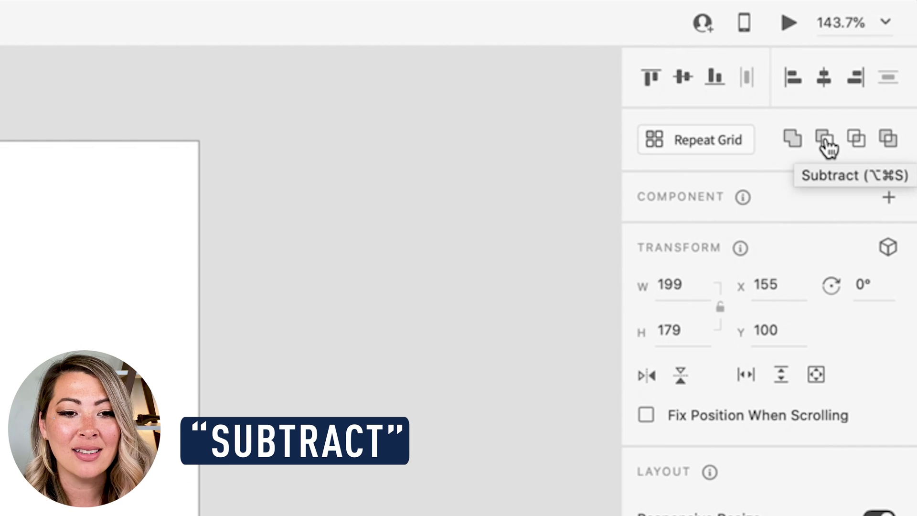
- Try Subtract and Intersect on the two overlapping rectangles, and undo the intersection
{"action": "left_click", "coordinate": [827, 143]}
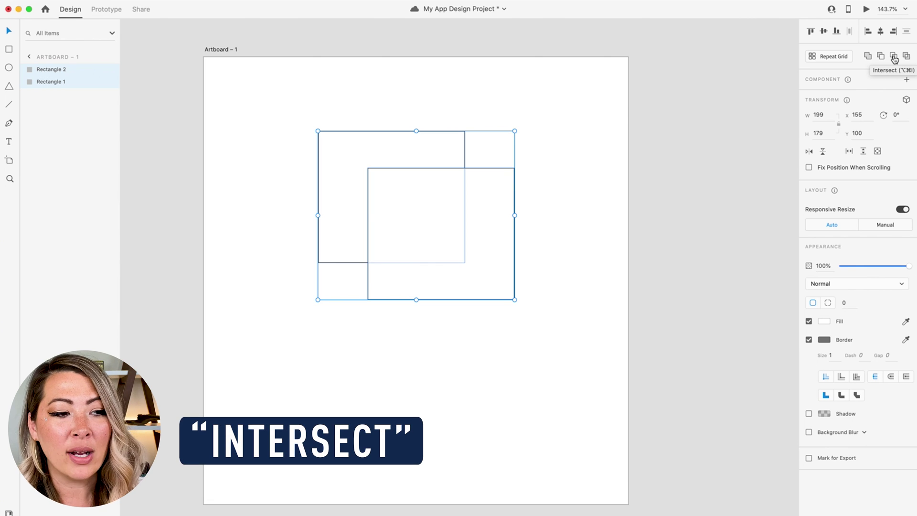
{"action": "left_click", "coordinate": [894, 57]}
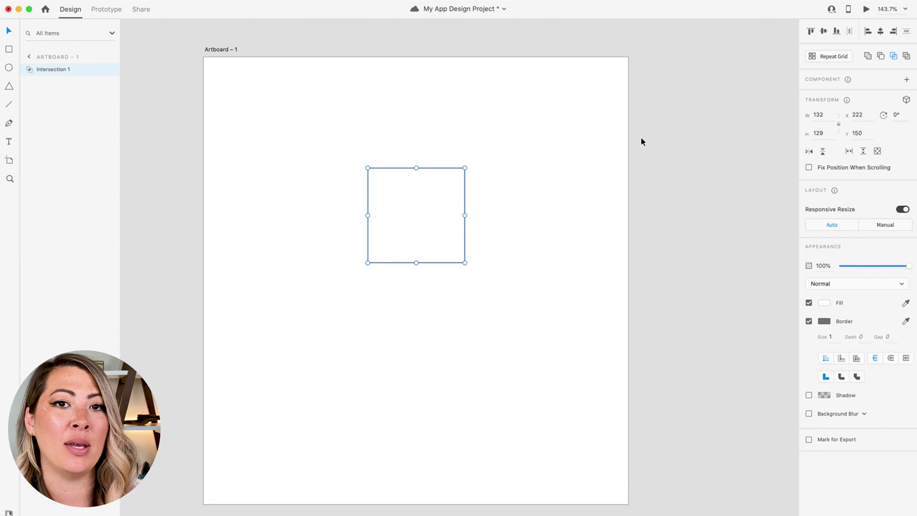
{"action": "key", "text": "super+z"}
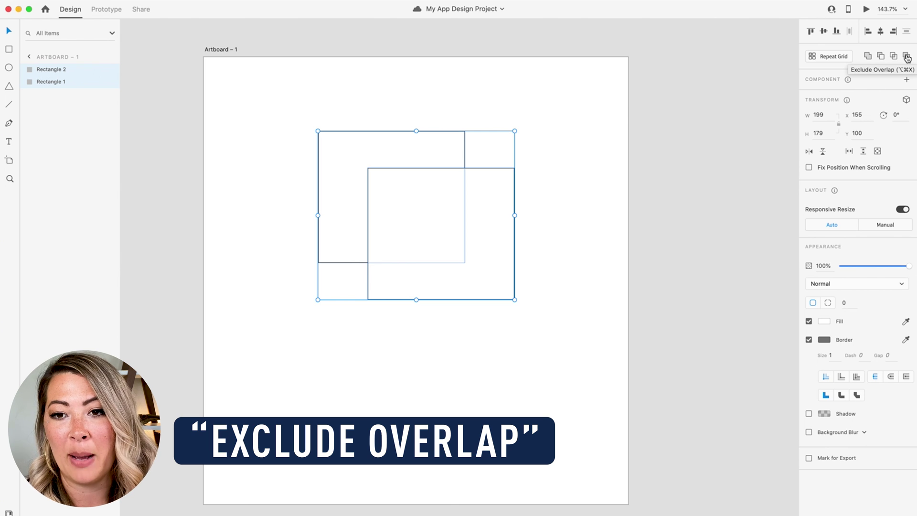
- Combine the two overlapping rectangles with Exclude Overlap
{"action": "left_click", "coordinate": [907, 58]}
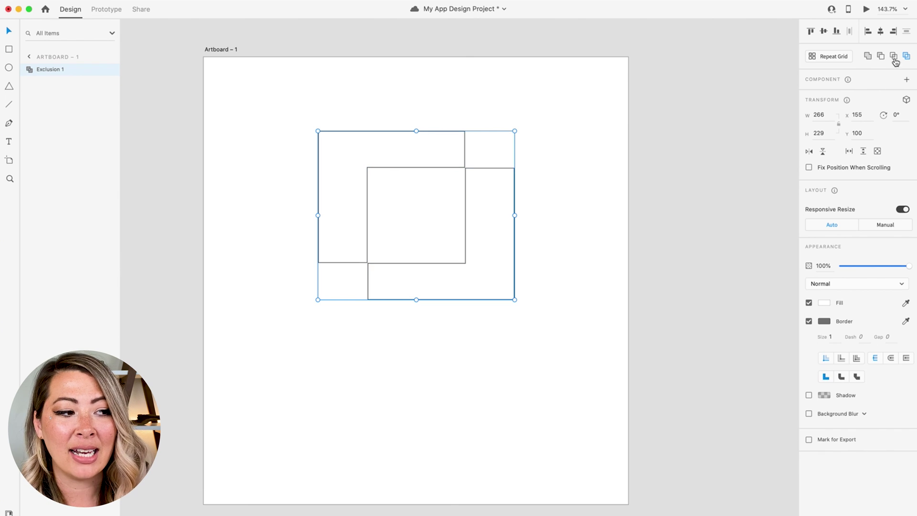
{"action": "left_click", "coordinate": [586, 156]}
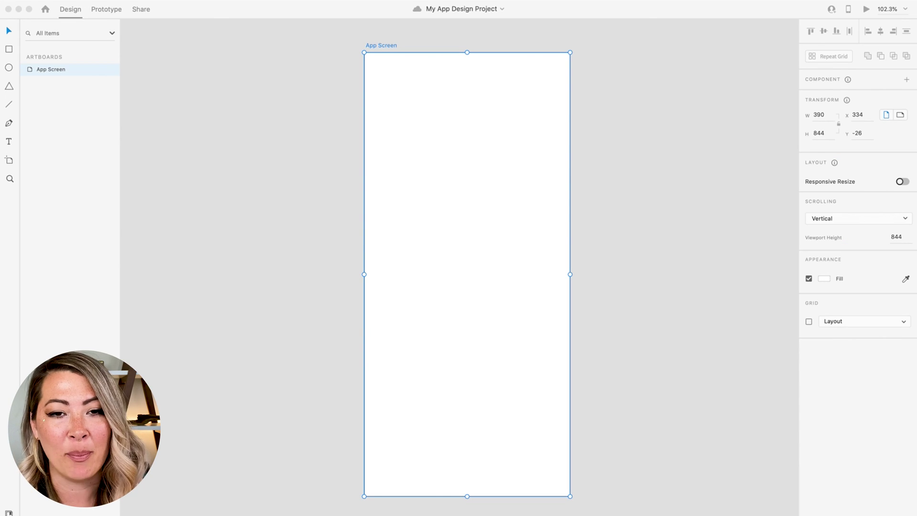
- Draw a wide button rectangle about 339 by 78 in the lower part of the App Screen artboard
{"action": "left_click", "coordinate": [57, 68]}
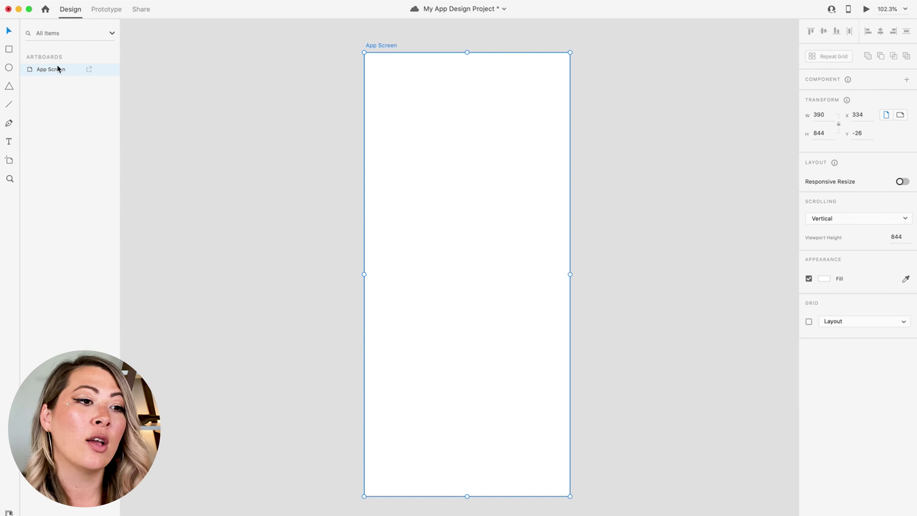
{"action": "left_click", "coordinate": [9, 51]}
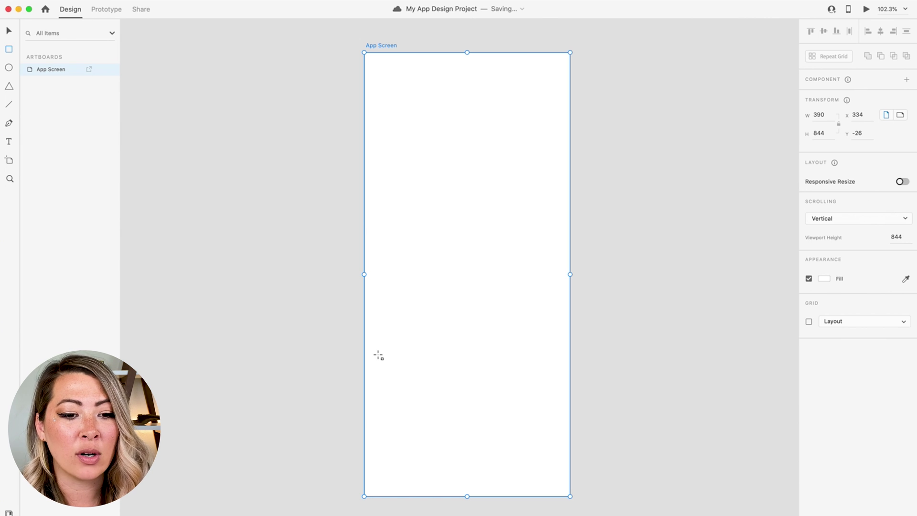
{"action": "mouse_move", "coordinate": [377, 354]}
{"action": "left_mouse_down"}
{"action": "mouse_move", "coordinate": [468, 390]}
{"action": "mouse_move", "coordinate": [552, 393]}
{"action": "mouse_move", "coordinate": [549, 401]}
{"action": "mouse_move", "coordinate": [552, 371]}
{"action": "mouse_move", "coordinate": [558, 413]}
{"action": "mouse_move", "coordinate": [557, 402]}
{"action": "left_mouse_up"}
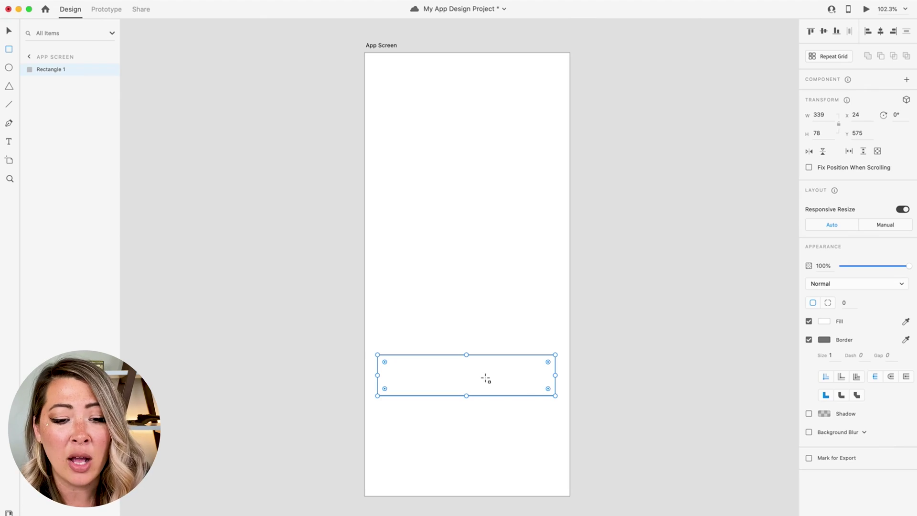
{"action": "left_click_drag", "start_coordinate": [485, 378], "coordinate": [468, 379]}
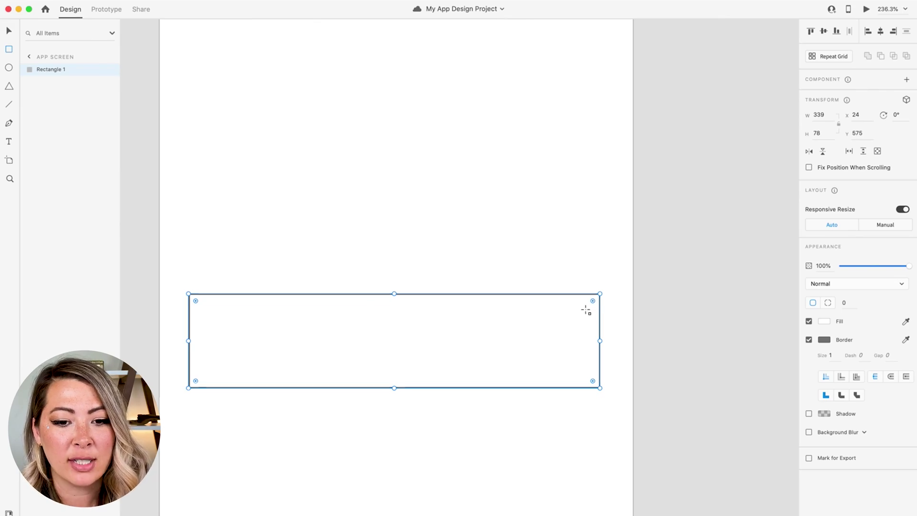
- Resize the button rectangle from its upper-right corner to about 343 by 73
{"action": "scroll", "coordinate": [586, 310], "scroll_direction": "up", "scroll_amount": 5}
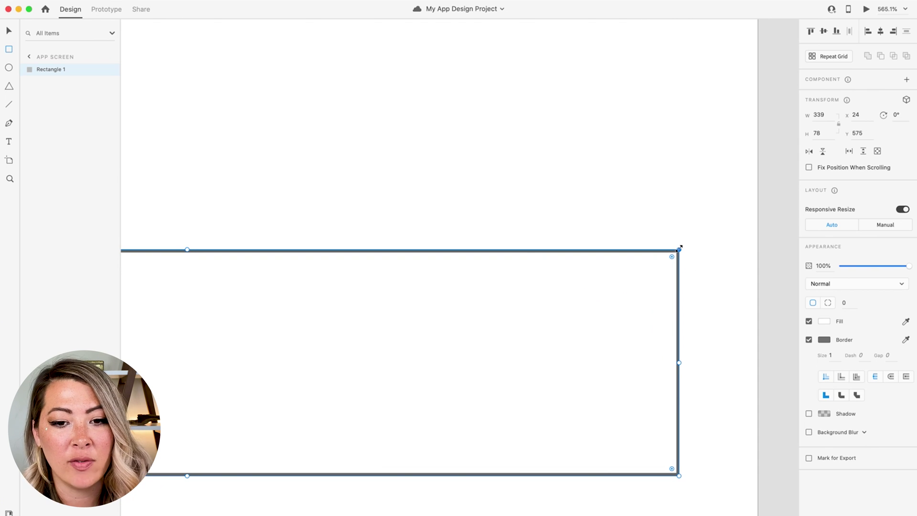
{"action": "left_click_drag", "start_coordinate": [679, 248], "coordinate": [690, 264]}
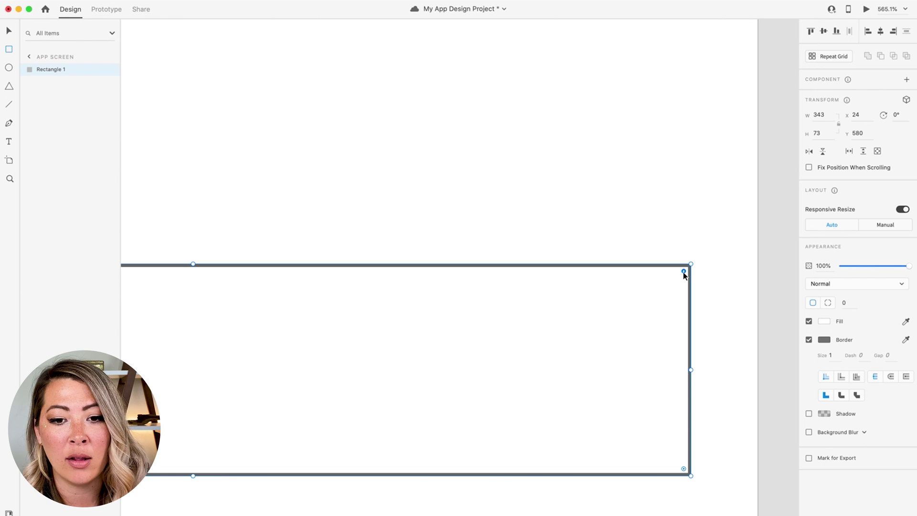
- Set the button rectangle's corner radius to 30 for all corners
{"action": "left_click_drag", "start_coordinate": [683, 271], "coordinate": [692, 254]}
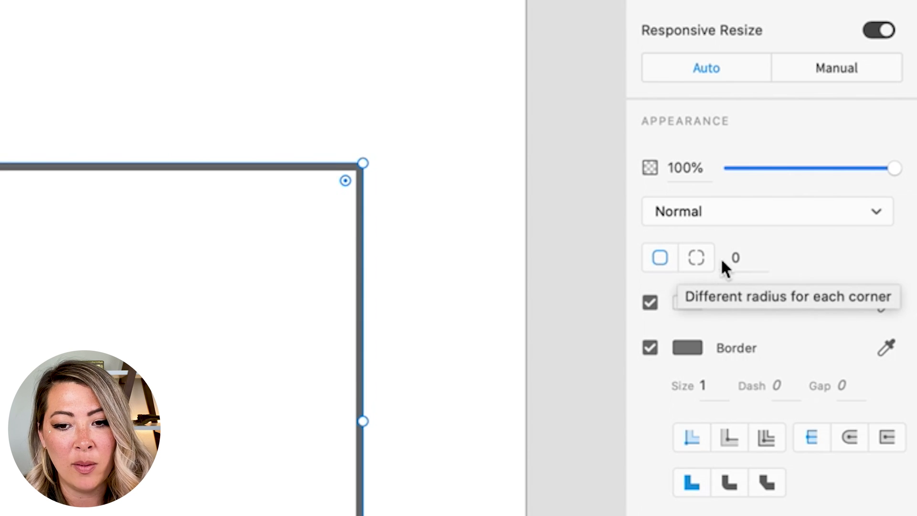
{"action": "left_click", "coordinate": [740, 258]}
{"action": "type", "text": "30"}
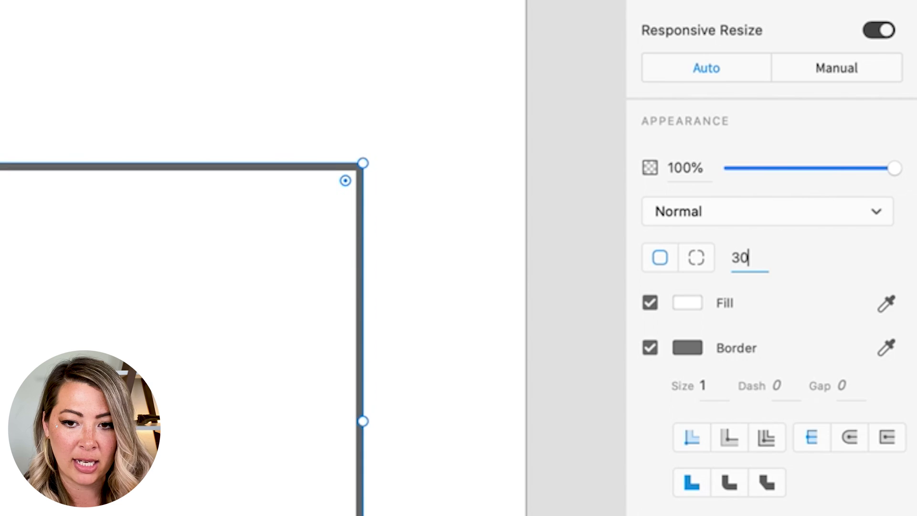
{"action": "key", "text": "Return"}
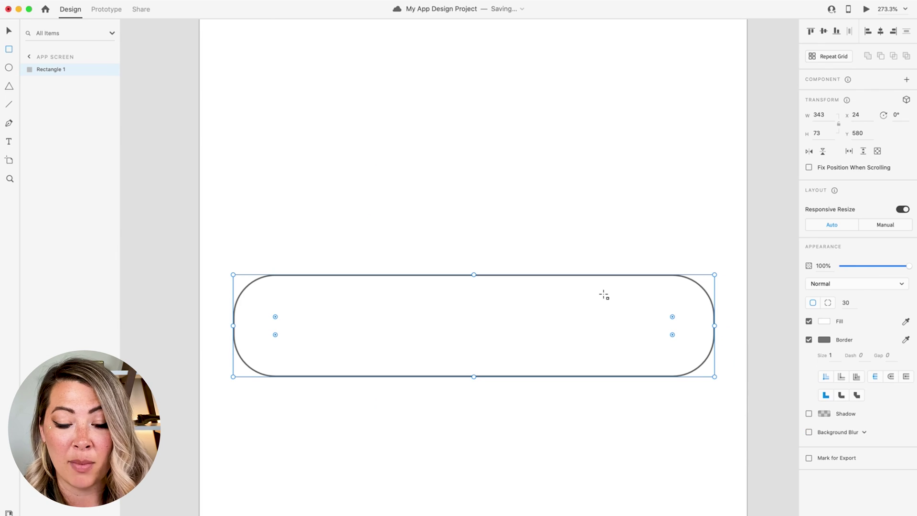
{"action": "scroll", "coordinate": [603, 295], "scroll_direction": "right", "scroll_amount": 2}
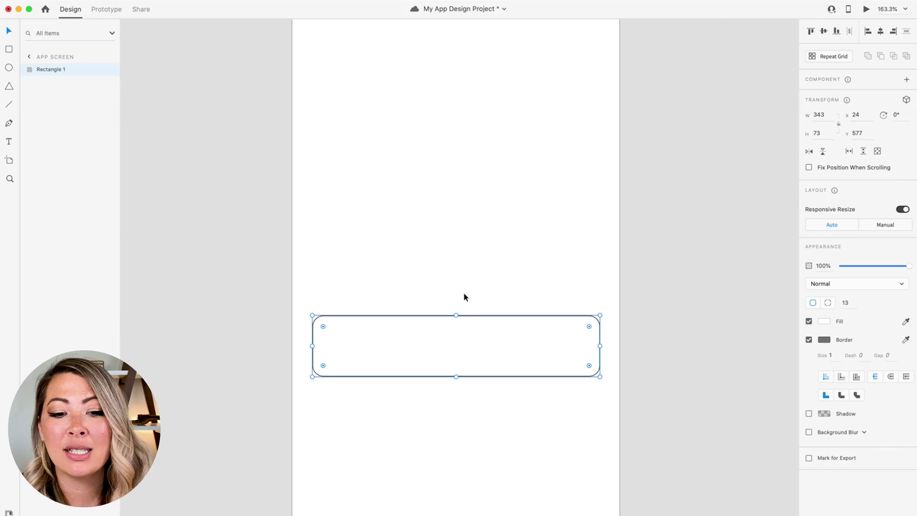
- Move the rounded rectangle slightly sideways and centre it horizontally on the artboard
{"action": "left_click", "coordinate": [463, 296]}
{"action": "left_click", "coordinate": [460, 332]}
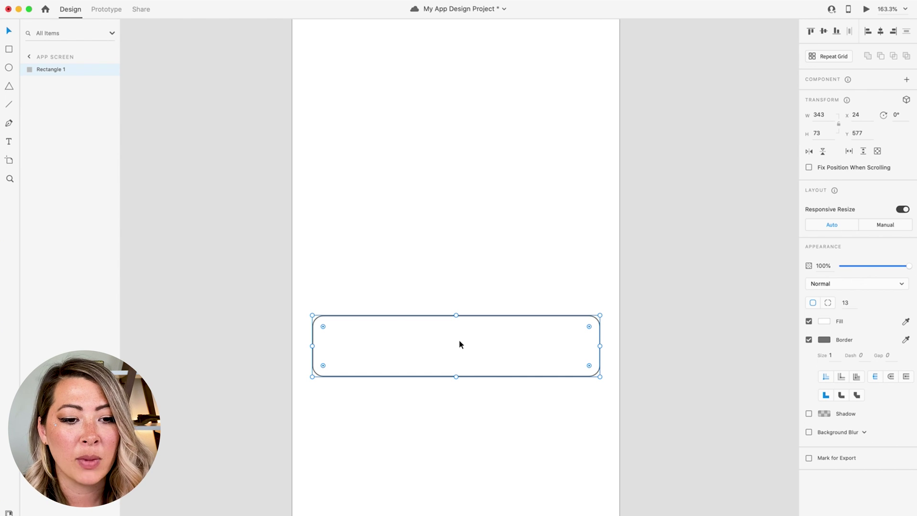
{"action": "left_click_drag", "start_coordinate": [457, 341], "coordinate": [456, 341]}
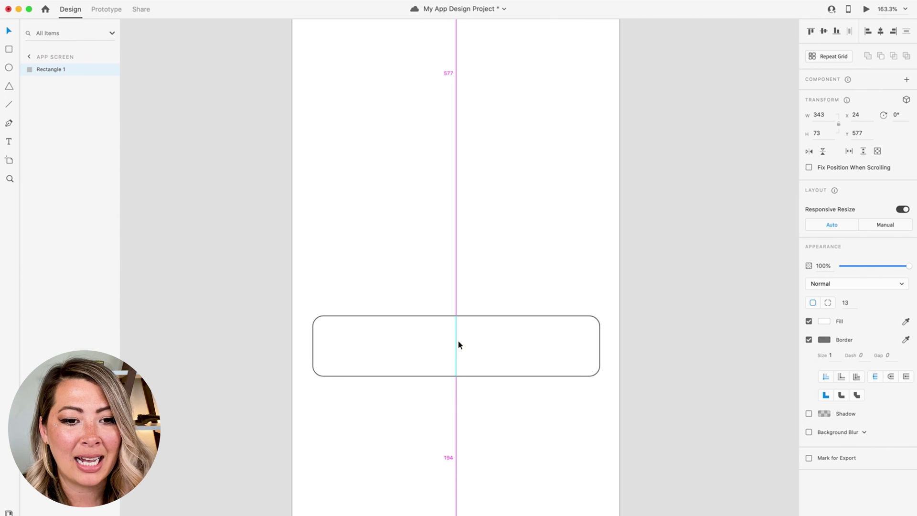
{"action": "mouse_move", "coordinate": [458, 342]}
{"action": "left_mouse_down"}
{"action": "mouse_move", "coordinate": [448, 341]}
{"action": "mouse_move", "coordinate": [462, 341]}
{"action": "left_mouse_up"}
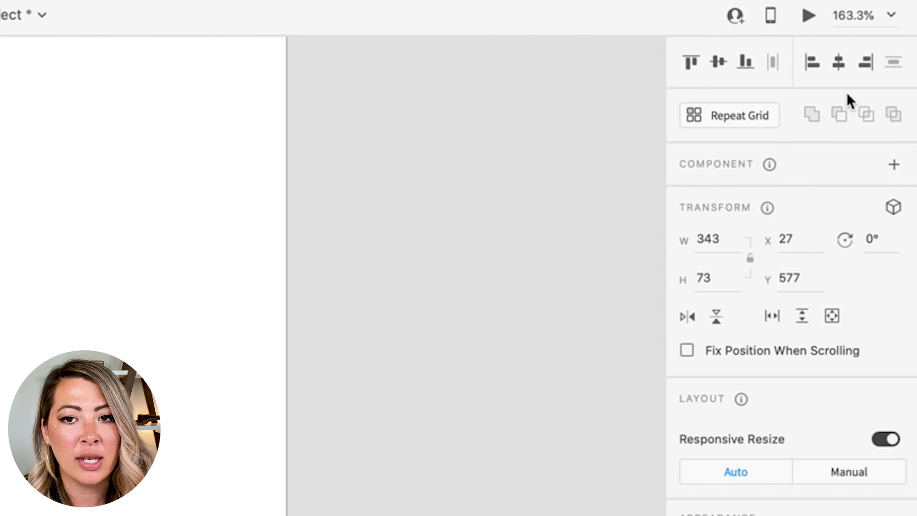
{"action": "left_click", "coordinate": [838, 67]}
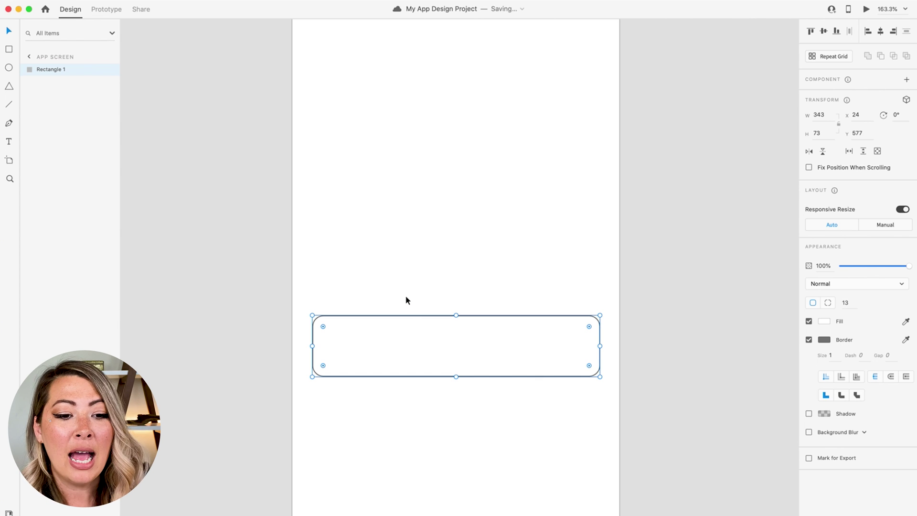
- Try pasting a copy of the rounded rectangle and placing it below the original, and undo both changes
{"action": "key", "text": "super+v"}
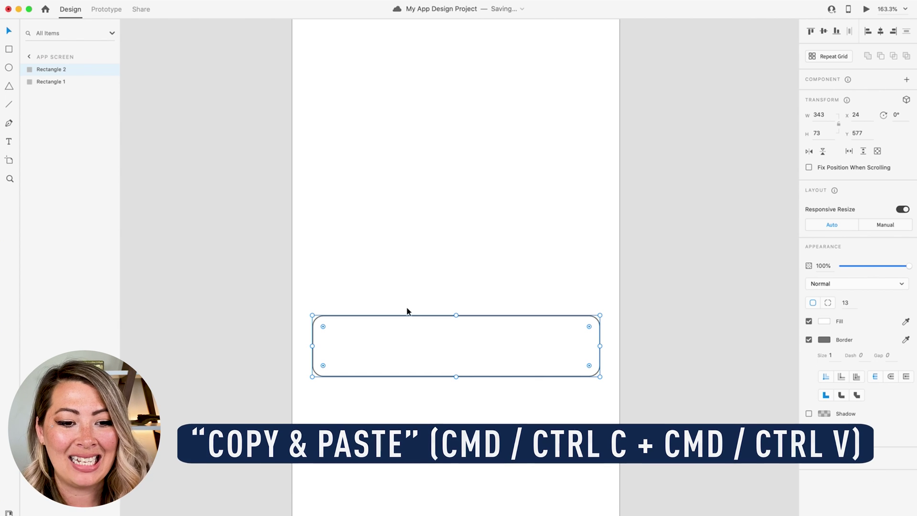
{"action": "left_click_drag", "start_coordinate": [421, 354], "coordinate": [420, 427]}
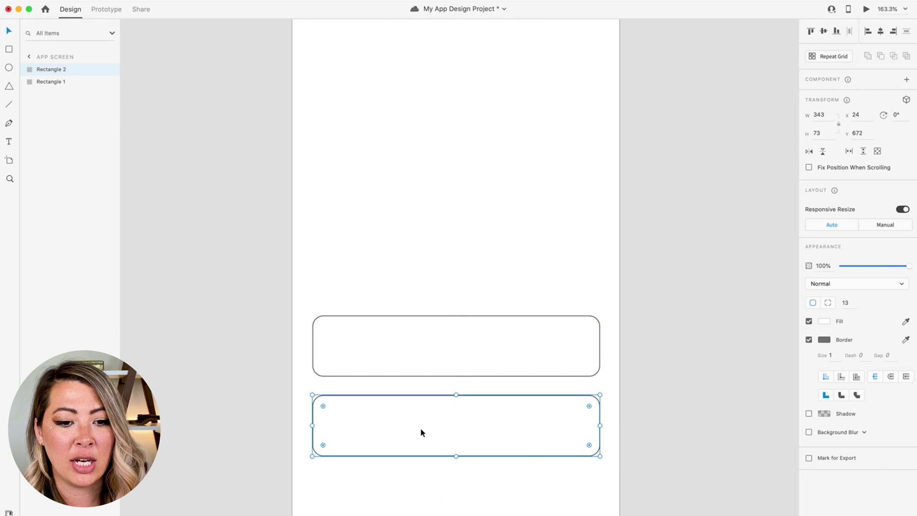
{"action": "key", "text": "super+z"}
{"action": "key", "text": "super+z"}
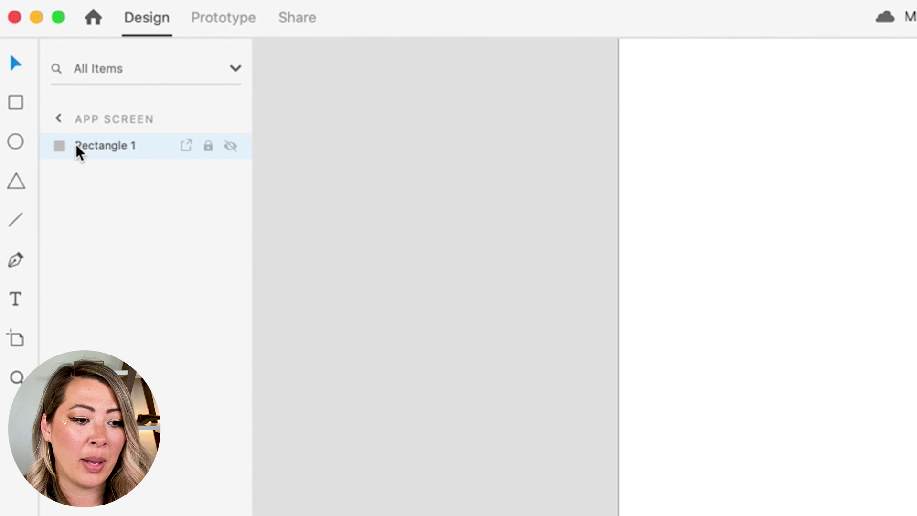
- Duplicate the rounded rectangle and place the copy directly below the original at about Y 670
{"action": "right_click", "coordinate": [124, 143]}
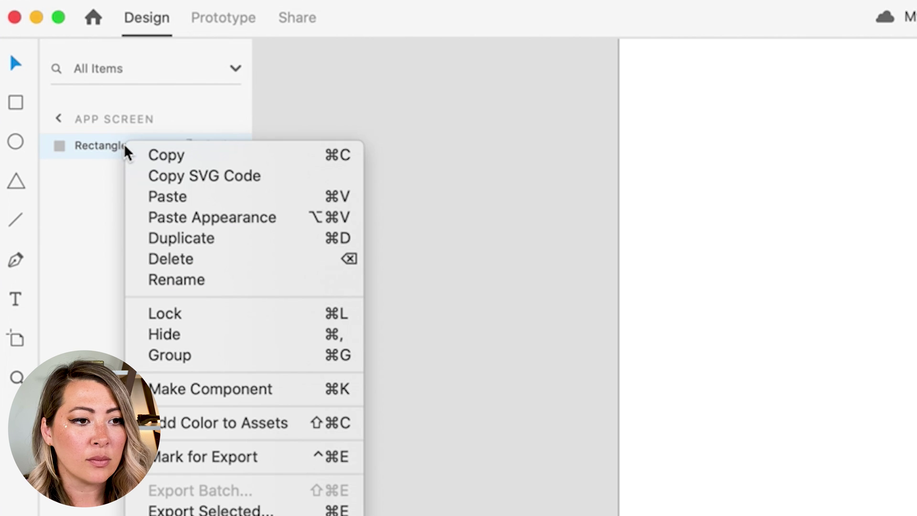
{"action": "left_click", "coordinate": [177, 233]}
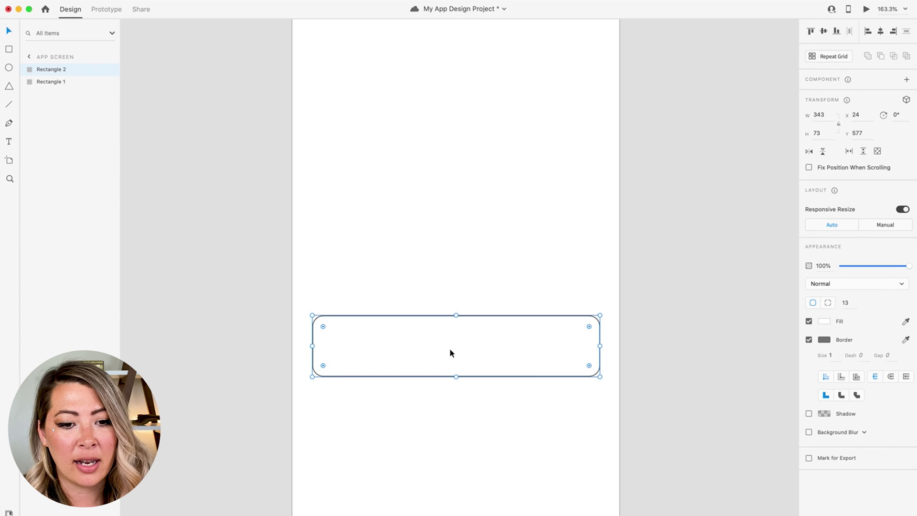
{"action": "left_click_drag", "start_coordinate": [449, 348], "coordinate": [448, 426]}
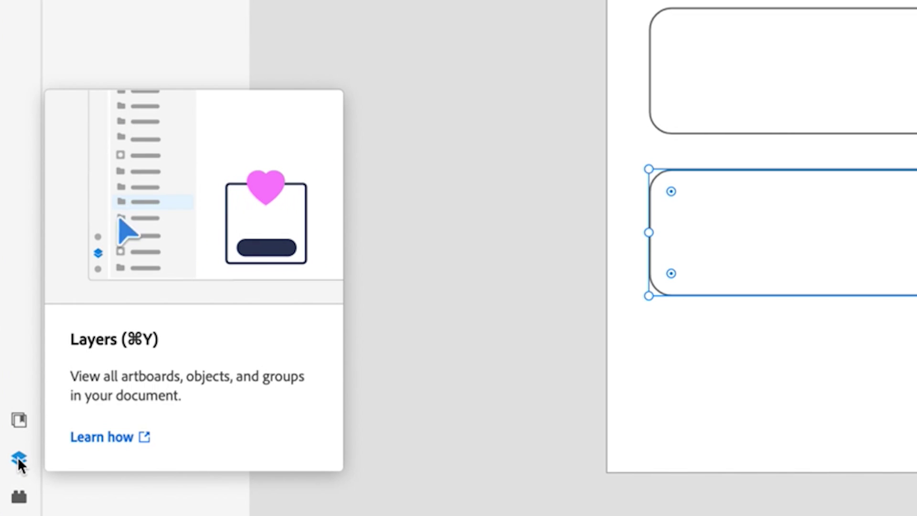
- Rename the lower rectangle's layer as "Sign Up Button"
{"action": "left_click", "coordinate": [18, 459]}
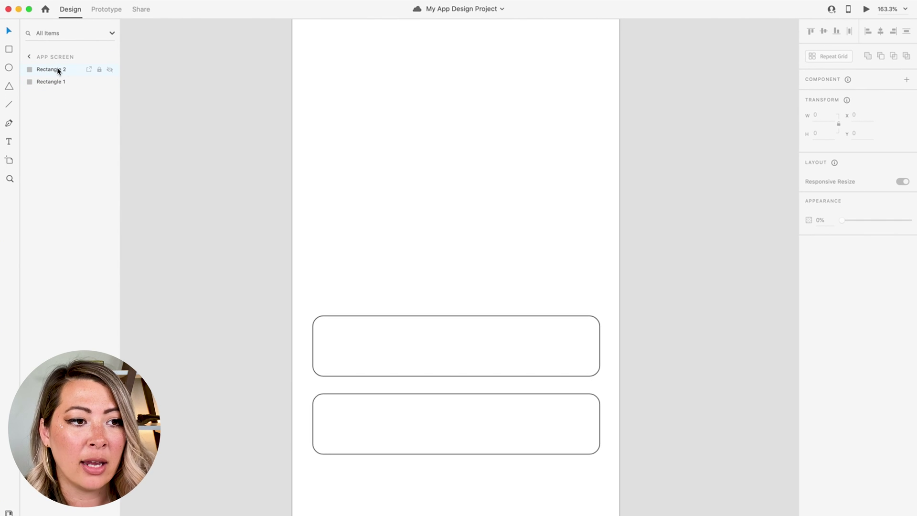
{"action": "left_click", "coordinate": [55, 70]}
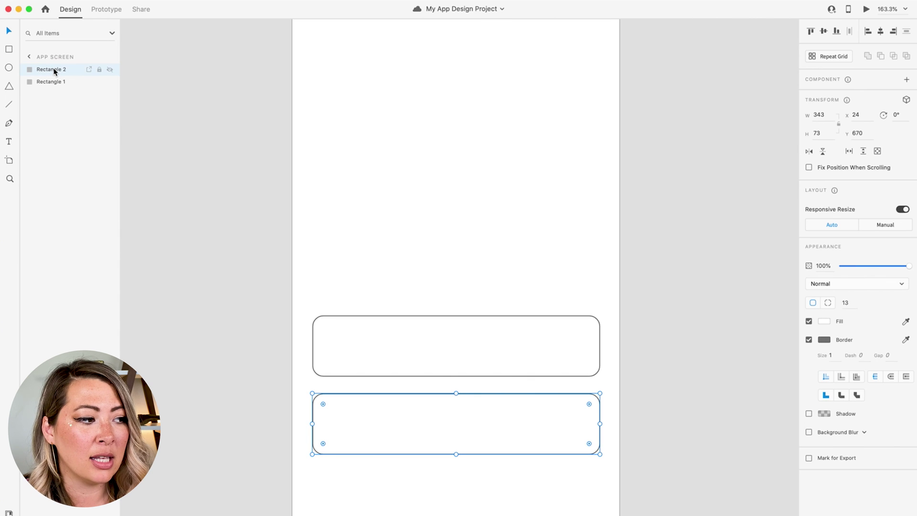
{"action": "double_click", "coordinate": [52, 68]}
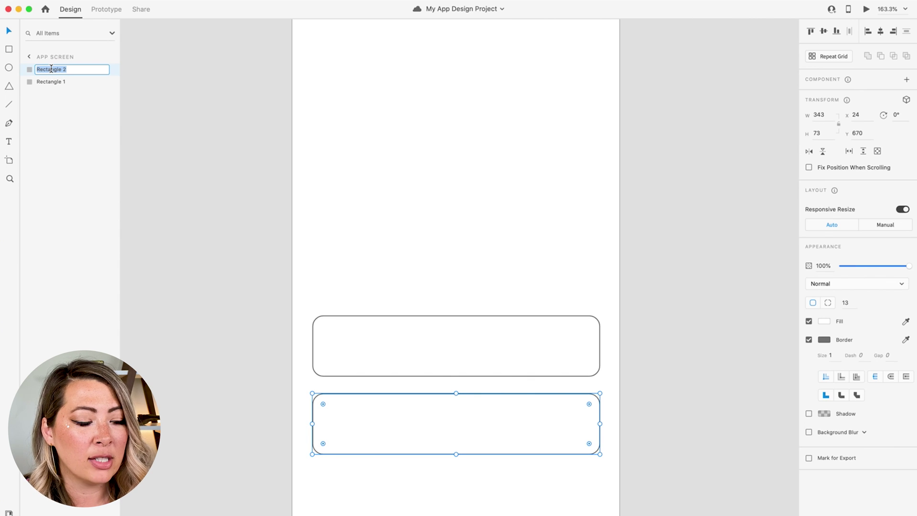
{"action": "type", "text": "Sign Up Butt"}
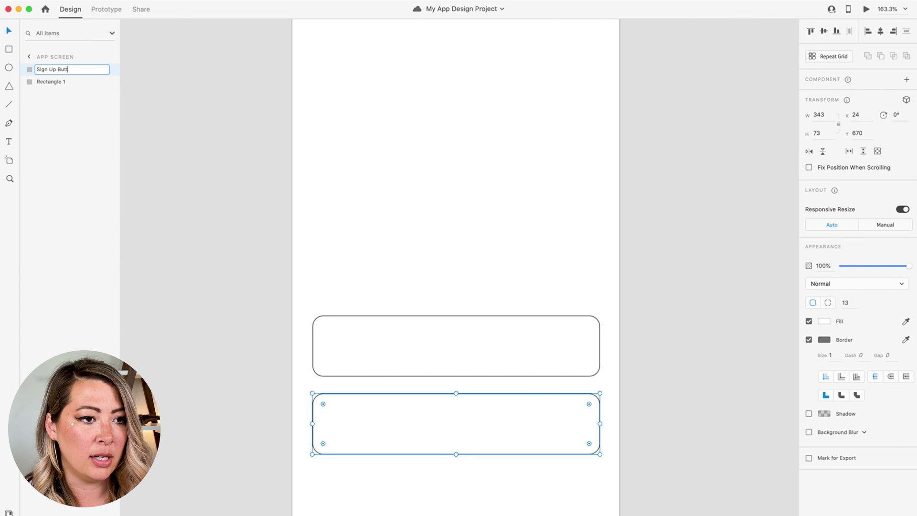
{"action": "type", "text": "on"}
- Rename the upper rectangle's layer as "Login Button"
{"action": "left_click", "coordinate": [63, 82]}
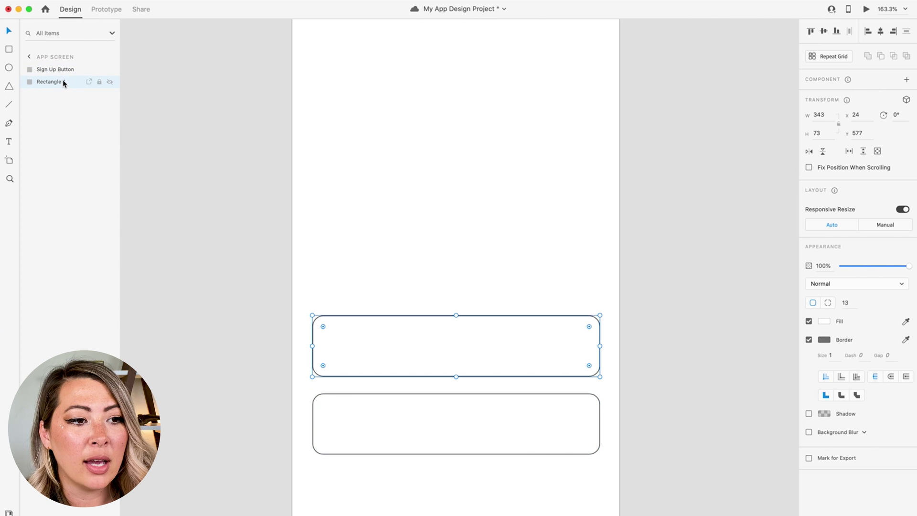
{"action": "right_click", "coordinate": [42, 81]}
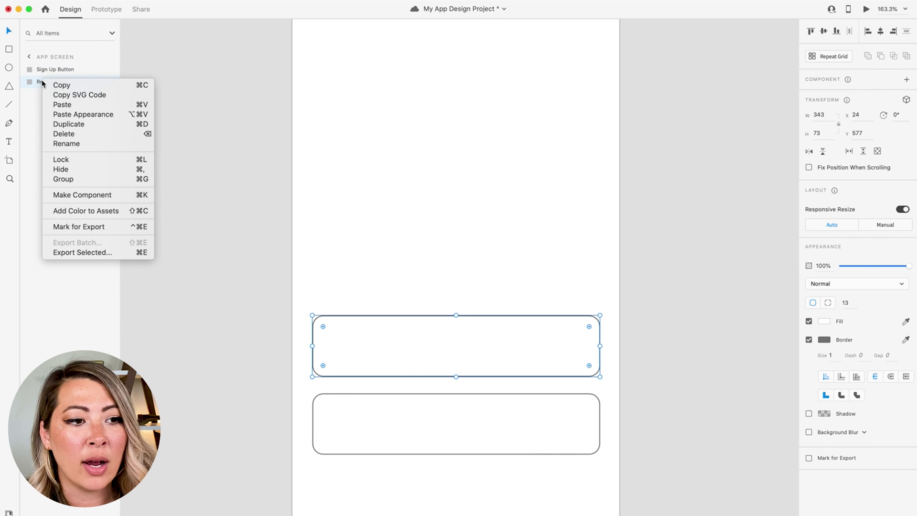
{"action": "left_click", "coordinate": [74, 144]}
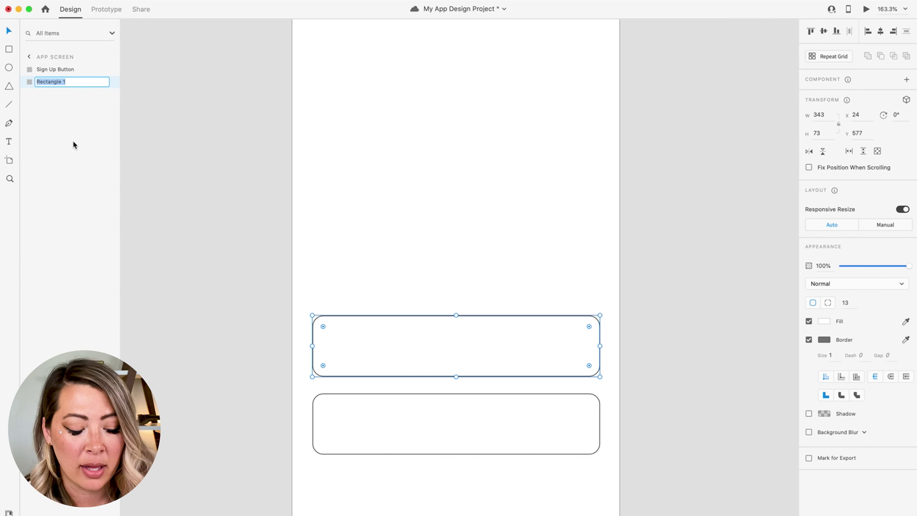
{"action": "type", "text": "Login"}
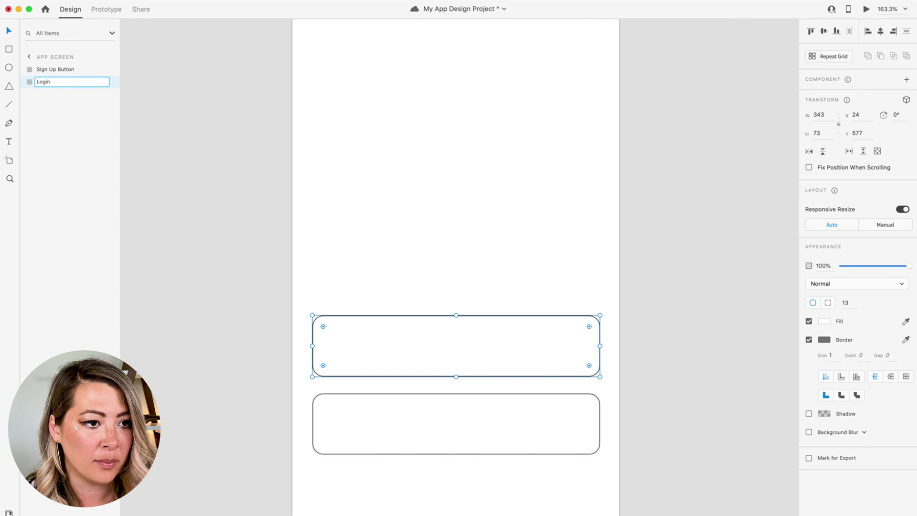
{"action": "type", "text": " Button"}
{"action": "key", "text": "Return"}
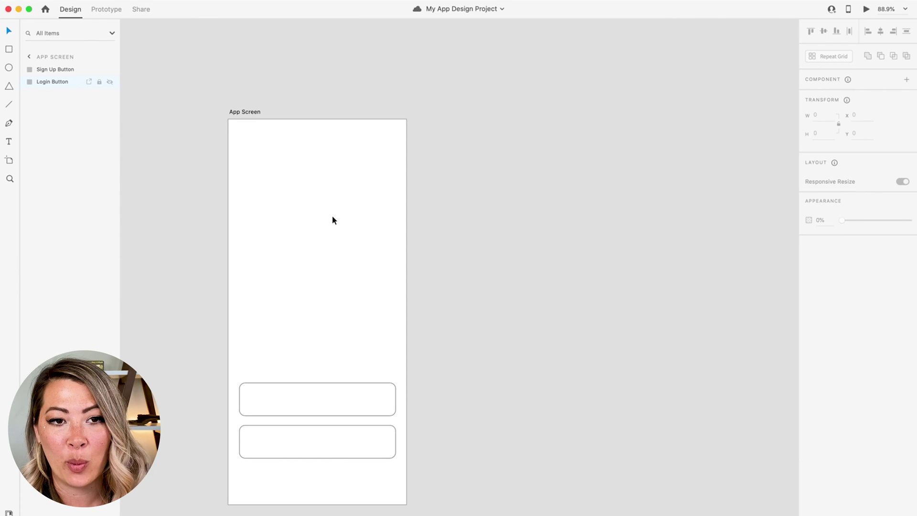
- Create a new artboard beside App Screen and set its width and height to 200
{"action": "left_click", "coordinate": [10, 162]}
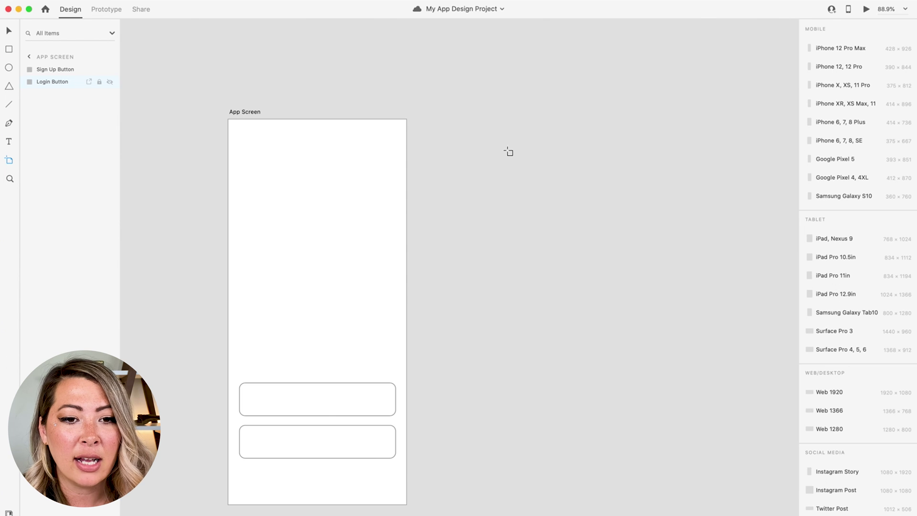
{"action": "left_click_drag", "start_coordinate": [490, 119], "coordinate": [570, 196]}
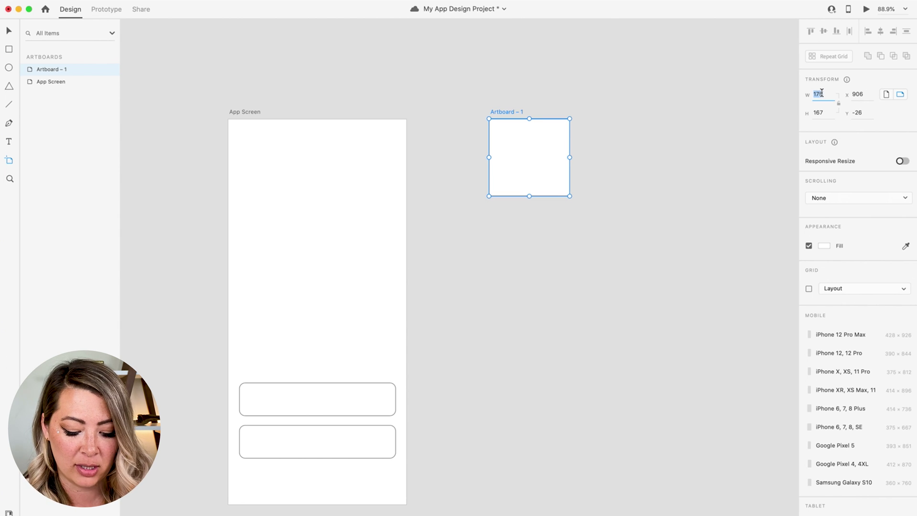
{"action": "type", "text": "200"}
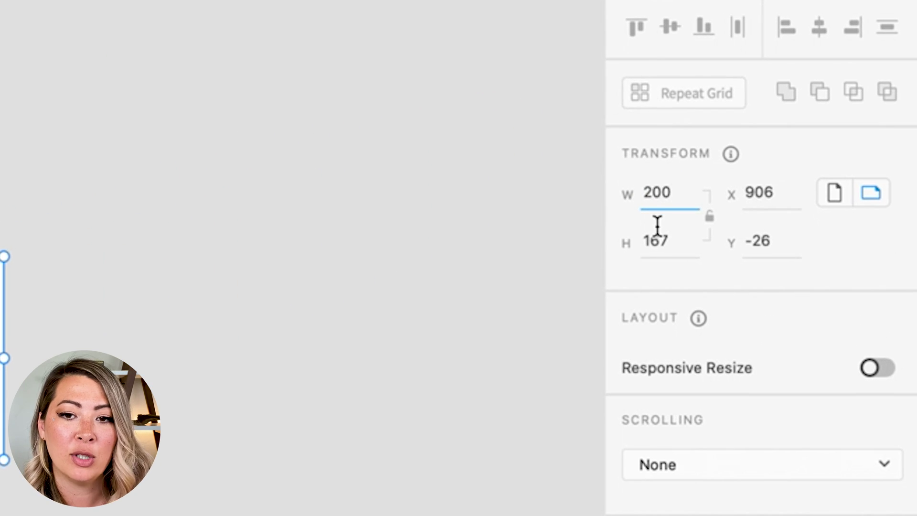
{"action": "left_click", "coordinate": [667, 240]}
{"action": "double_click", "coordinate": [668, 240]}
{"action": "type", "text": "200"}
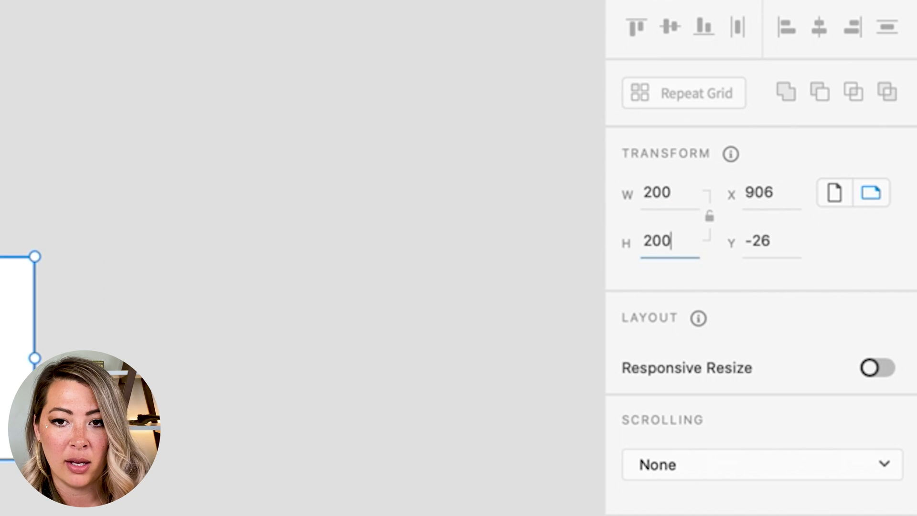
{"action": "key", "text": "Return"}
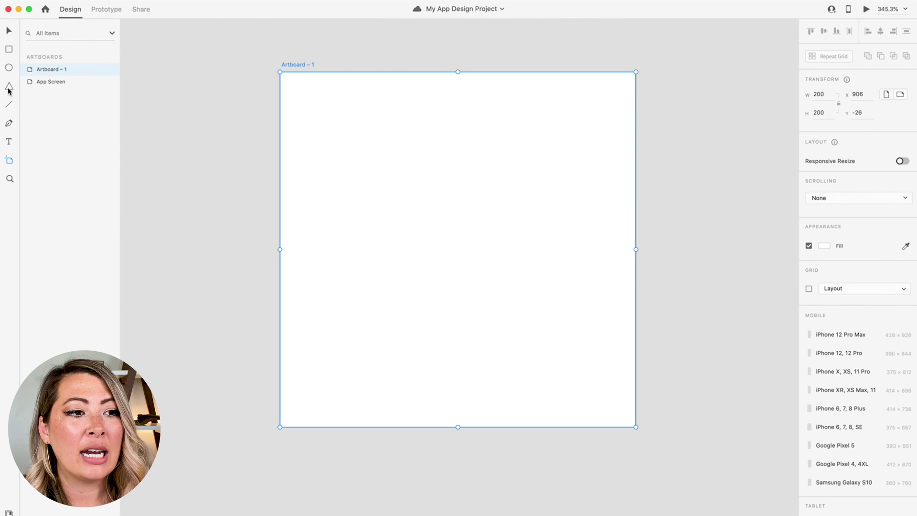
- Draw a square on the new artboard and set its width and height to 110
{"action": "key", "text": "r"}
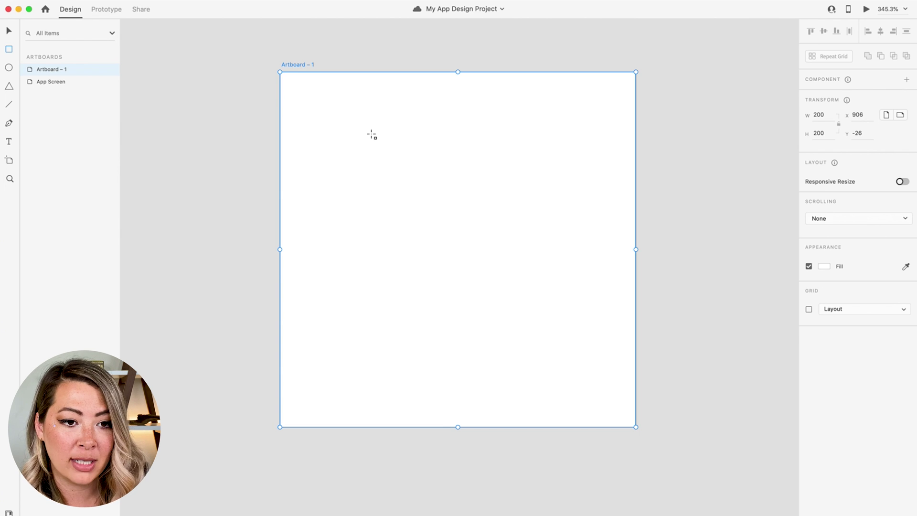
{"action": "mouse_move", "coordinate": [341, 115]}
{"action": "left_mouse_down"}
{"action": "mouse_move", "coordinate": [534, 294]}
{"action": "mouse_move", "coordinate": [551, 327]}
{"action": "left_mouse_up"}
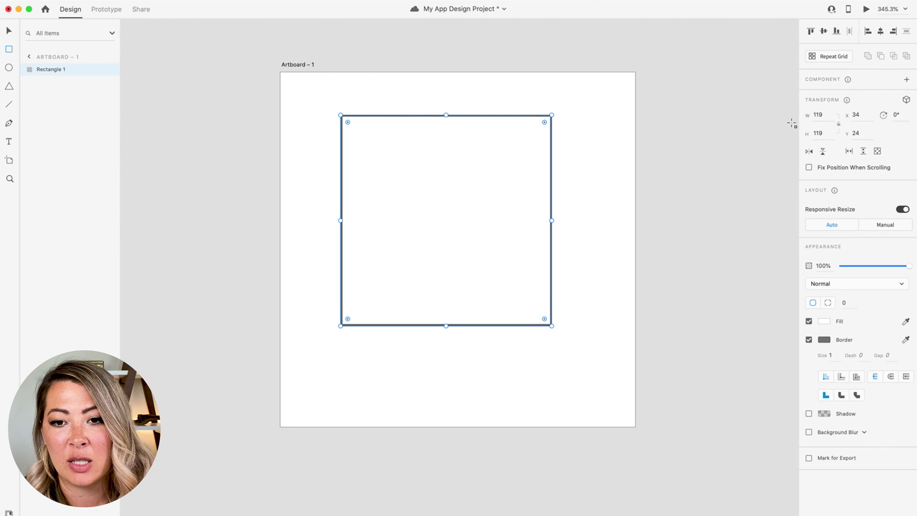
{"action": "left_click", "coordinate": [821, 114]}
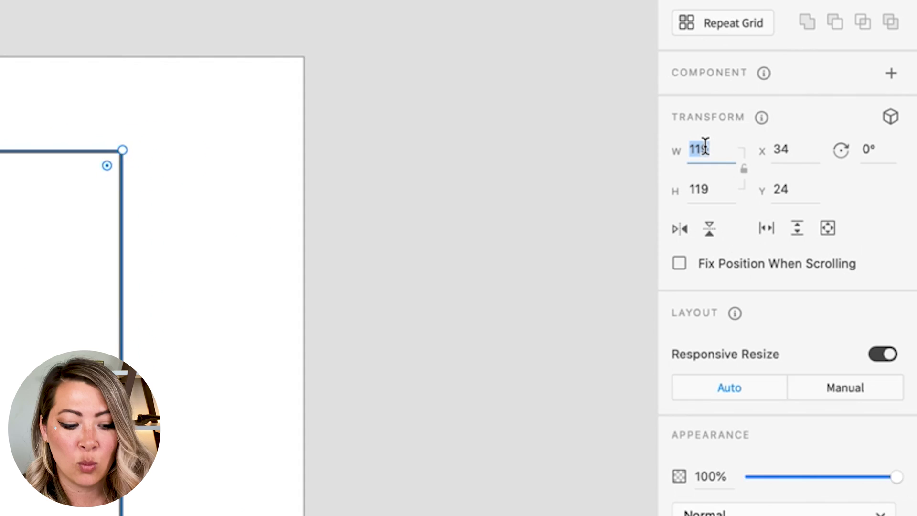
{"action": "type", "text": "110"}
{"action": "key", "text": "Return"}
{"action": "left_click", "coordinate": [698, 191]}
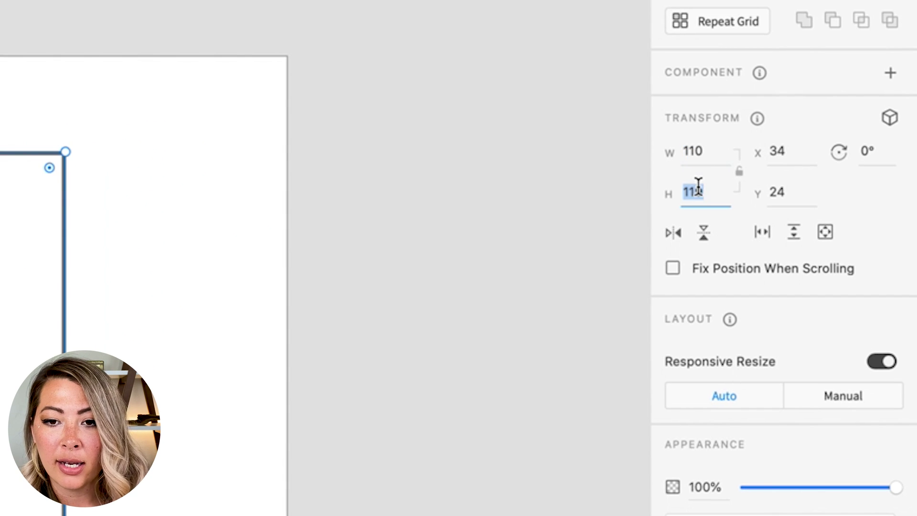
{"action": "type", "text": "110"}
{"action": "key", "text": "Return"}
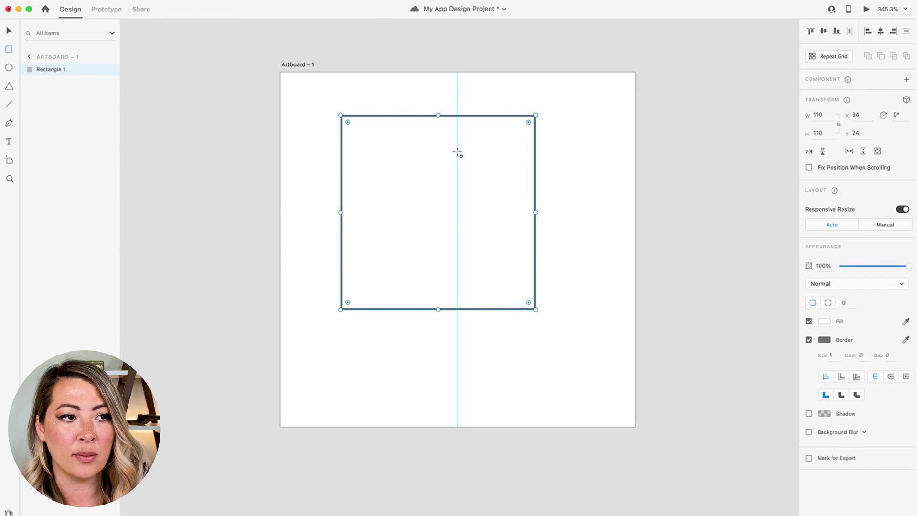
- Round all four corners of the square to a radius of 33
{"action": "scroll", "coordinate": [448, 172], "scroll_direction": "up", "scroll_amount": 5}
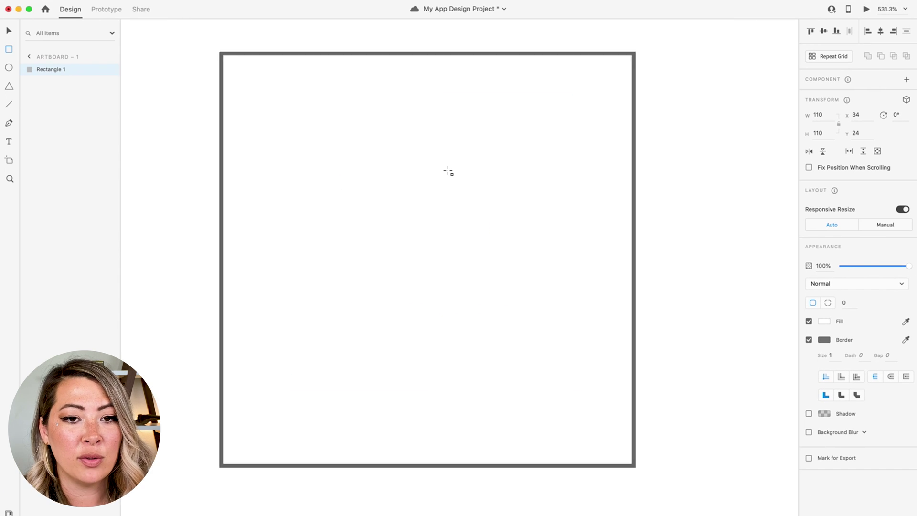
{"action": "scroll", "coordinate": [449, 172], "scroll_direction": "up", "scroll_amount": 3}
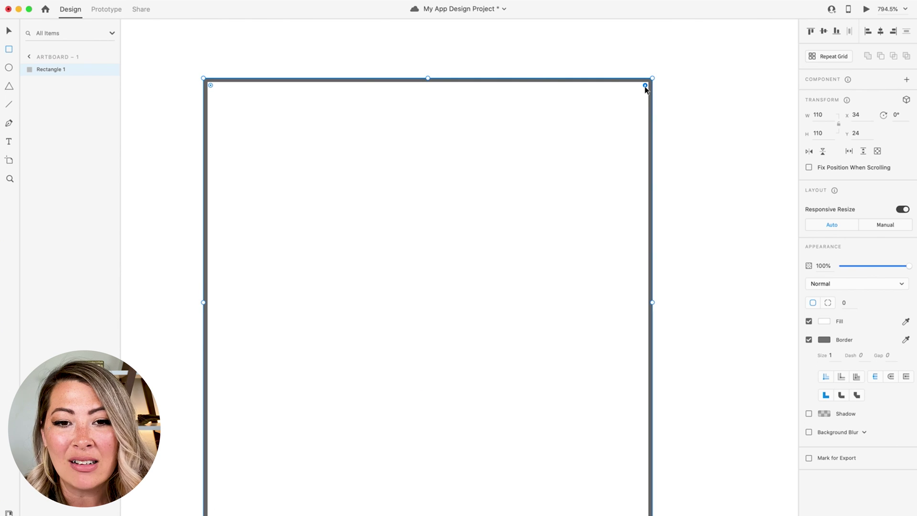
{"action": "left_click_drag", "start_coordinate": [645, 89], "coordinate": [518, 114]}
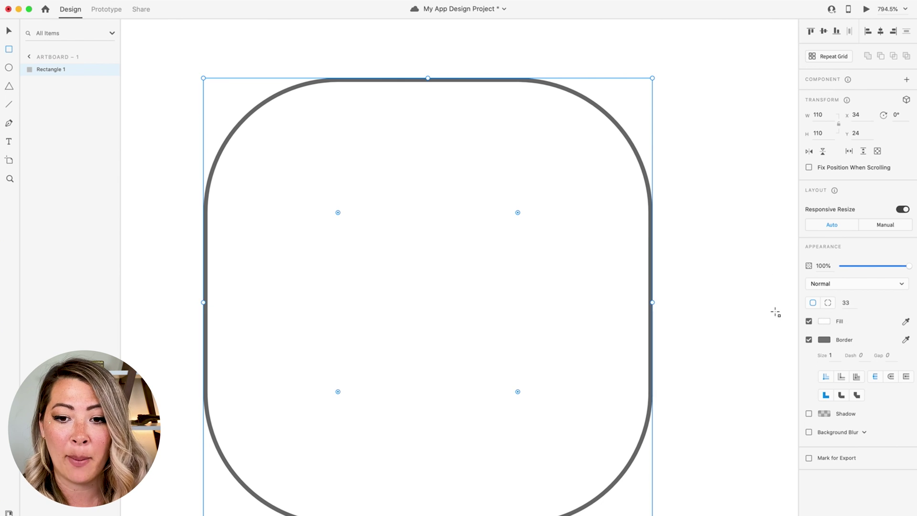
{"action": "left_click", "coordinate": [847, 302]}
{"action": "type", "text": "33"}
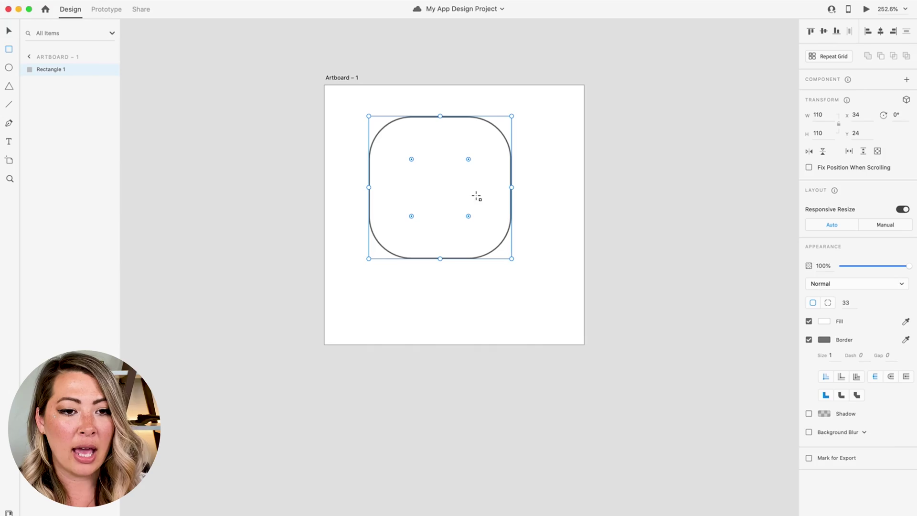
- Duplicate the rounded square and move the copy diagonally down and to the left of the original
{"action": "right_click", "coordinate": [59, 73]}
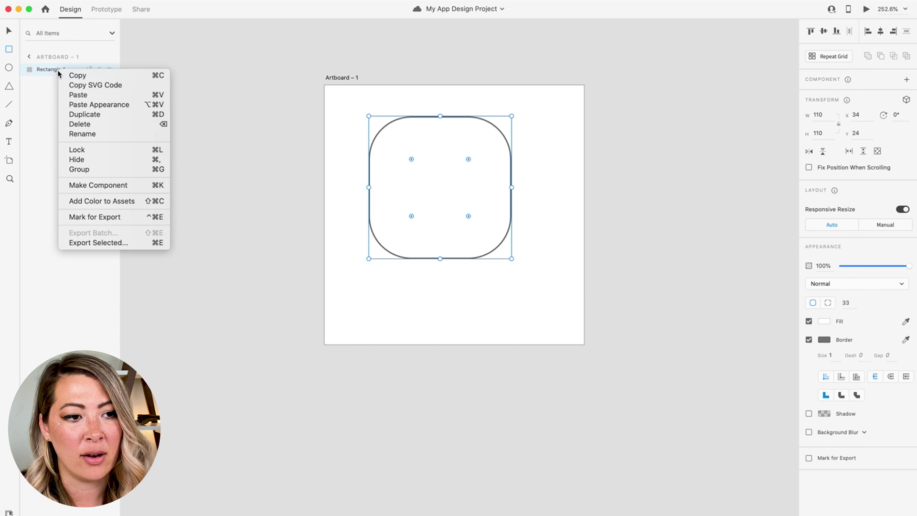
{"action": "left_click", "coordinate": [84, 115]}
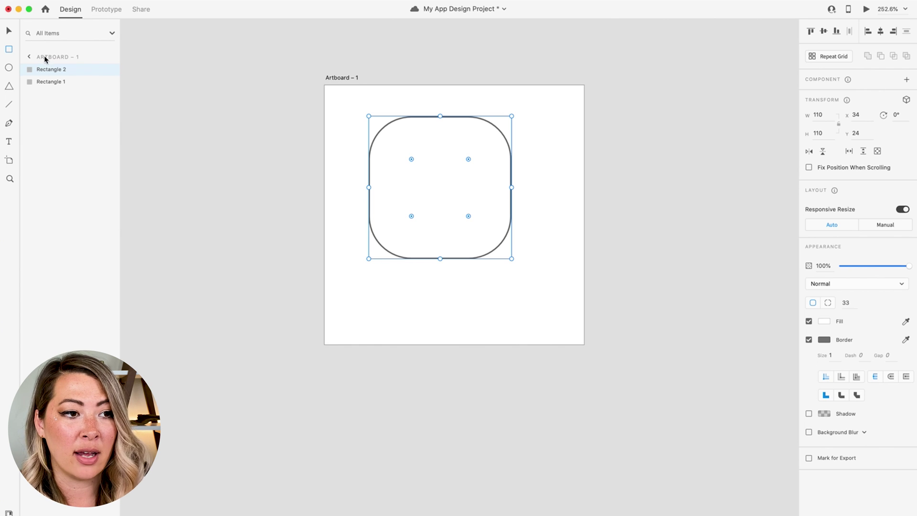
{"action": "left_click", "coordinate": [8, 33]}
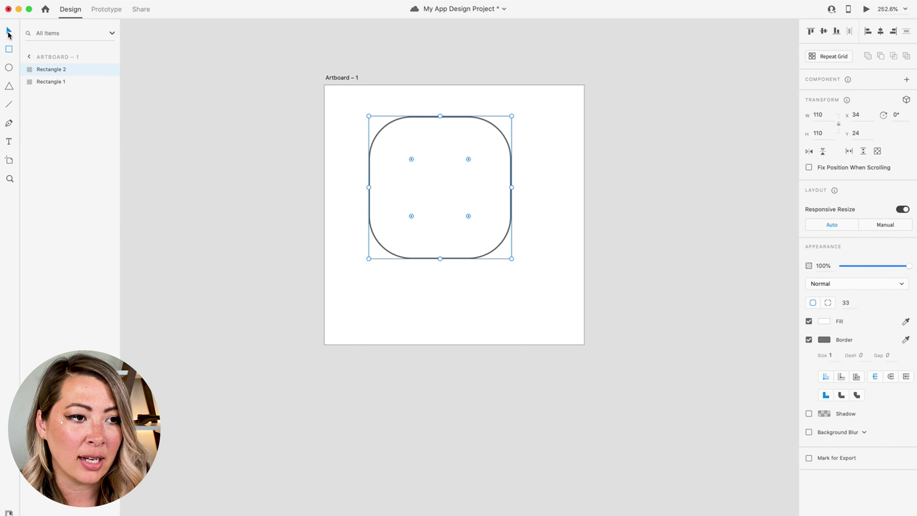
{"action": "left_click_drag", "start_coordinate": [436, 179], "coordinate": [409, 227]}
- Offset the two rounded squares so they overlap diagonally, with the rear one at about X 57, Y 30
{"action": "left_click", "coordinate": [497, 179]}
{"action": "left_click_drag", "start_coordinate": [504, 181], "coordinate": [528, 181]}
{"action": "left_click_drag", "start_coordinate": [552, 312], "coordinate": [420, 174]}
{"action": "left_click_drag", "start_coordinate": [431, 205], "coordinate": [444, 203]}
{"action": "left_click", "coordinate": [366, 131]}
{"action": "left_click_drag", "start_coordinate": [489, 153], "coordinate": [484, 160]}
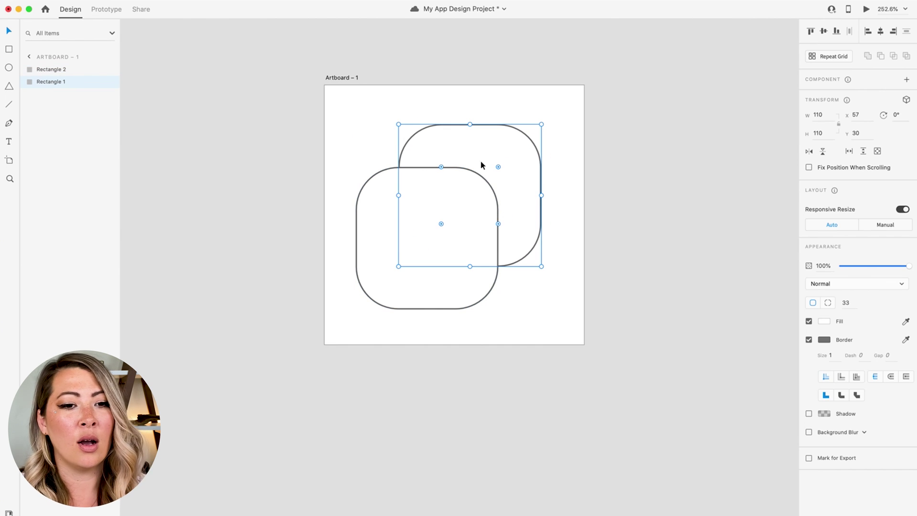
{"action": "left_click", "coordinate": [376, 157]}
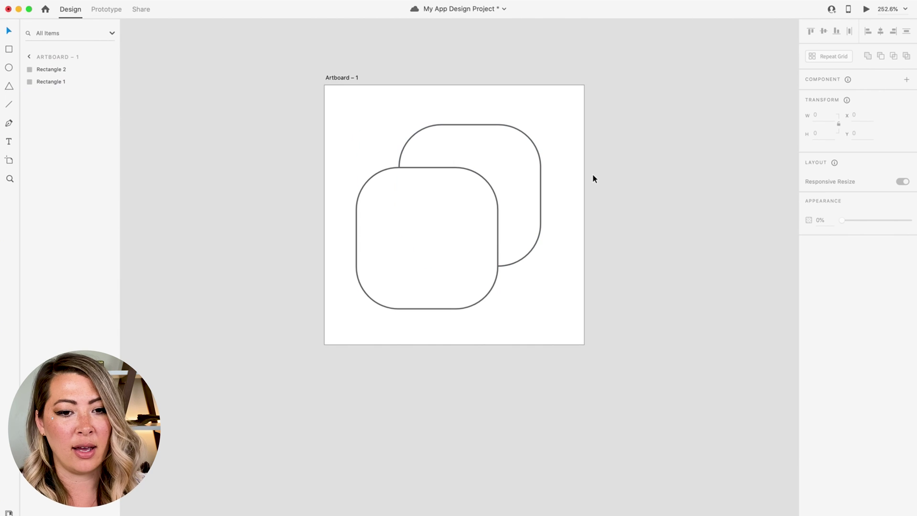
- Combine both rounded squares with the Intersect operation, keeping only their overlapping leaf-shaped area
{"action": "key", "text": "super+a"}
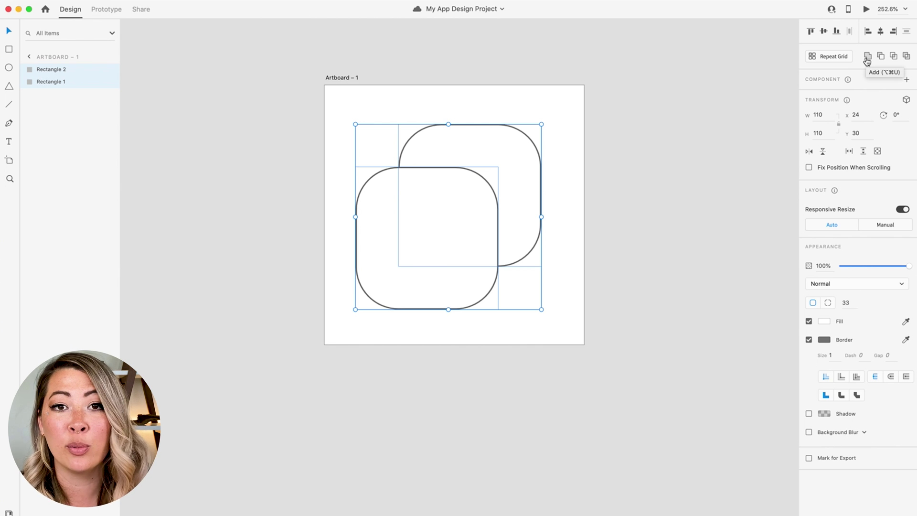
{"action": "left_click", "coordinate": [893, 56]}
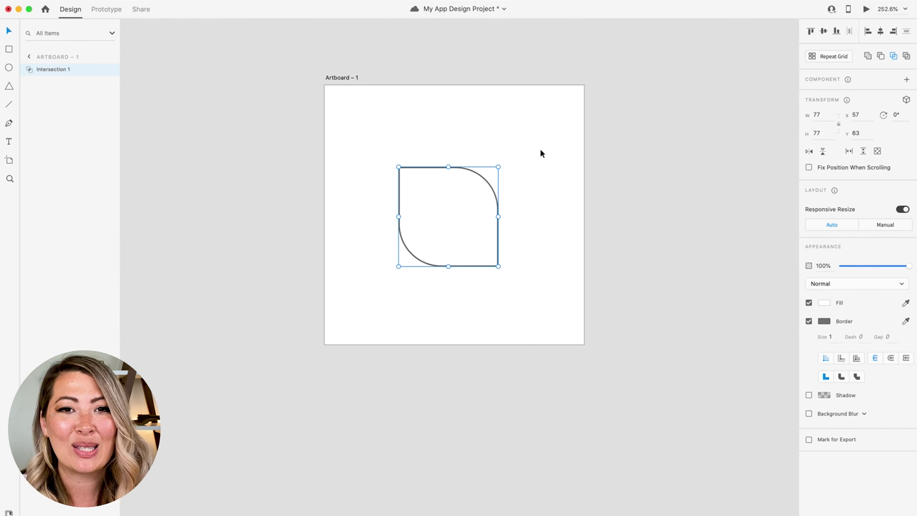
{"action": "left_click", "coordinate": [518, 154]}
{"action": "scroll", "coordinate": [462, 199], "scroll_direction": "up", "scroll_amount": 3}
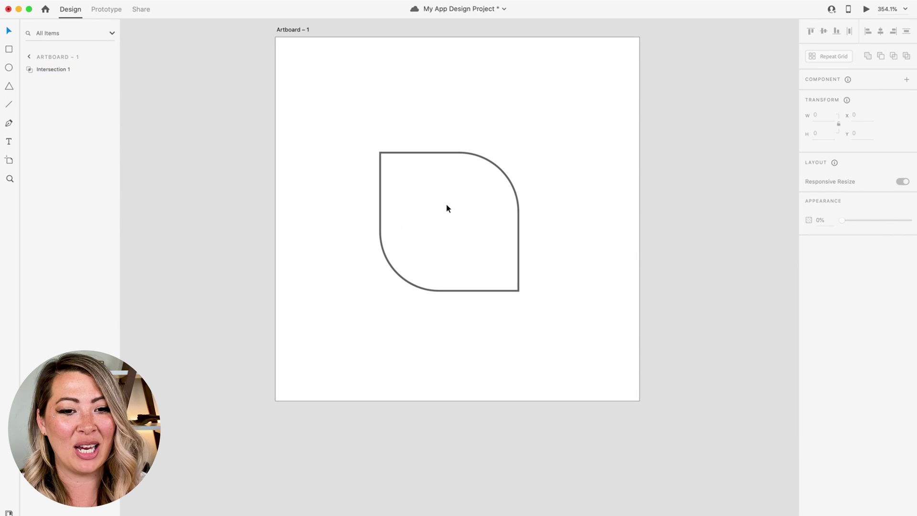
{"action": "scroll", "coordinate": [432, 261], "scroll_direction": "down", "scroll_amount": 3}
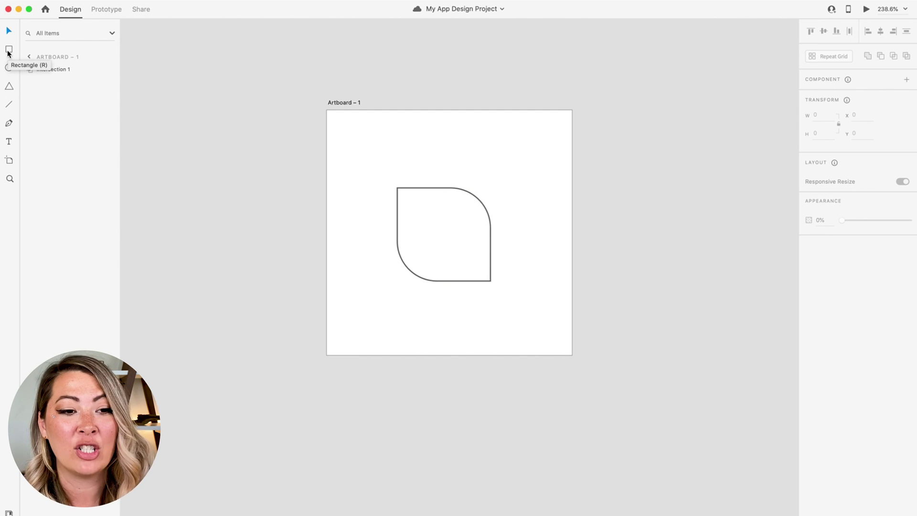
- Draw a small square of about 35 by 35 straddling the lower edge of the leaf shape
{"action": "key", "text": "r"}
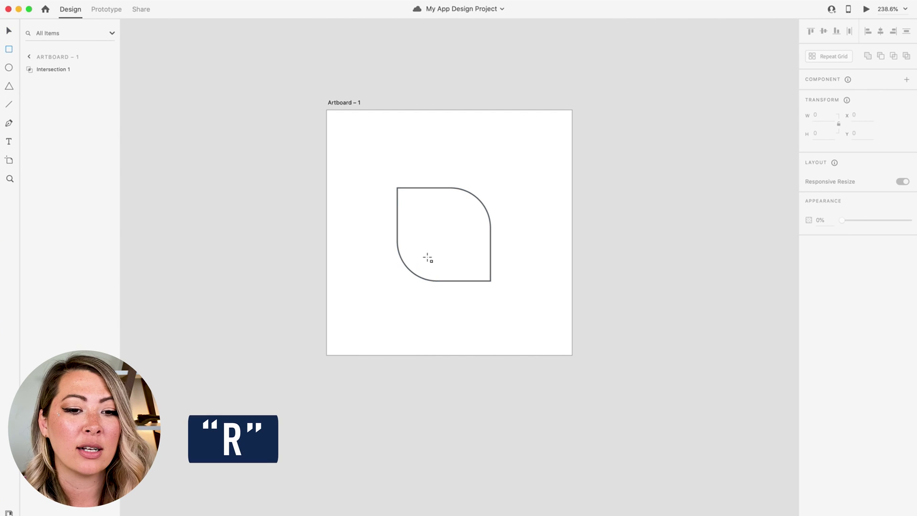
{"action": "left_click_drag", "start_coordinate": [429, 256], "coordinate": [483, 306]}
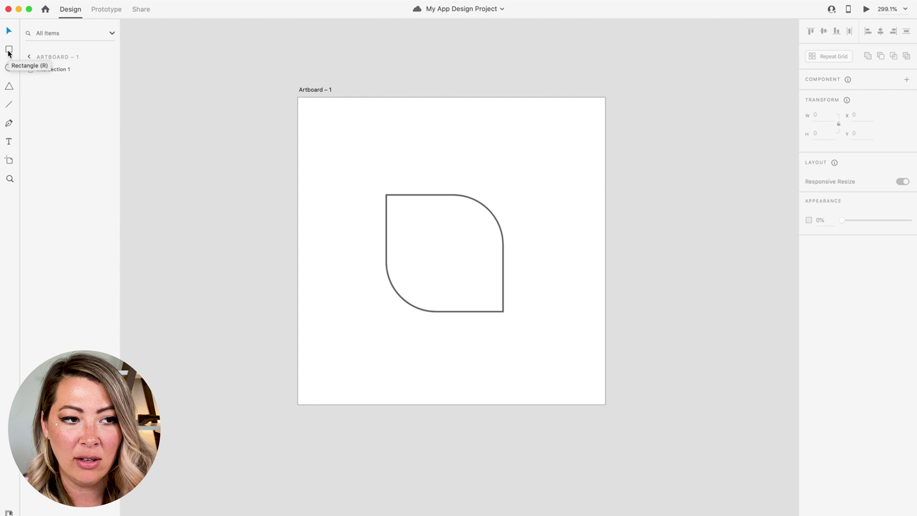
{"action": "key", "text": "r"}
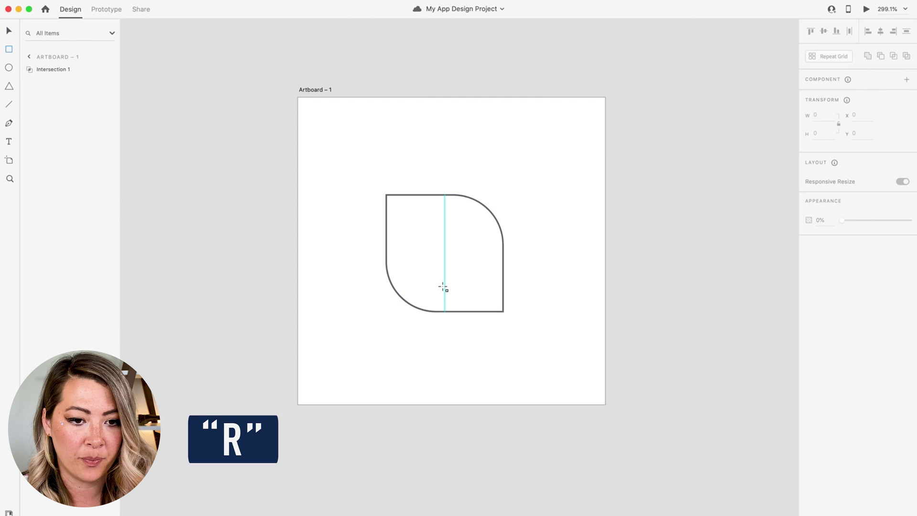
{"action": "left_click_drag", "start_coordinate": [435, 283], "coordinate": [488, 336]}
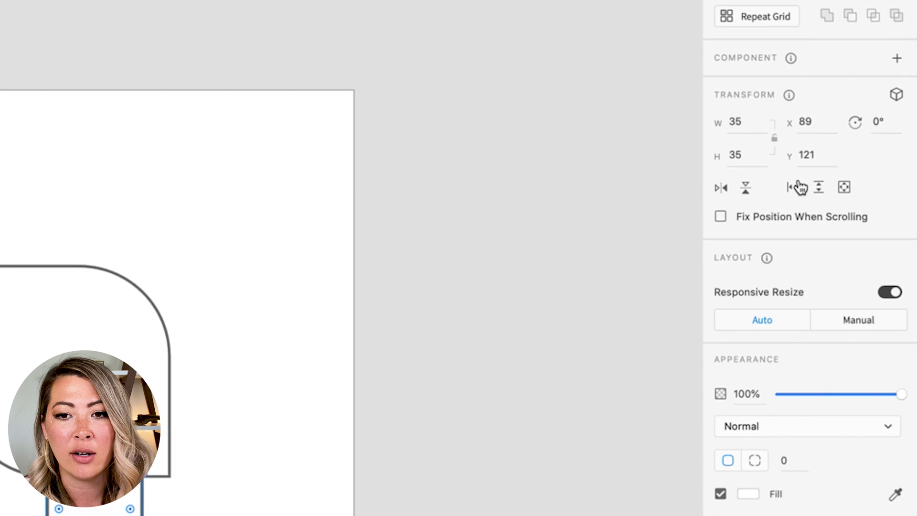
- Set the small square's width and height to 38
{"action": "left_click", "coordinate": [632, 123]}
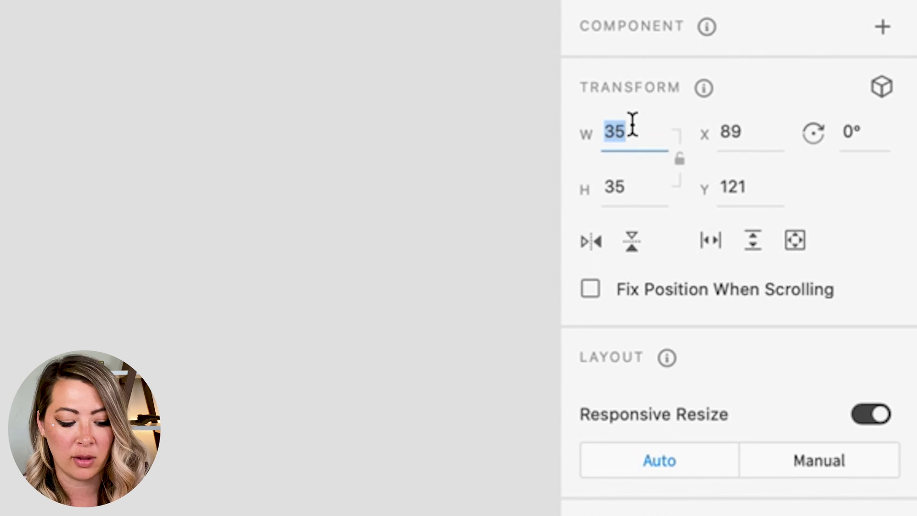
{"action": "type", "text": "38"}
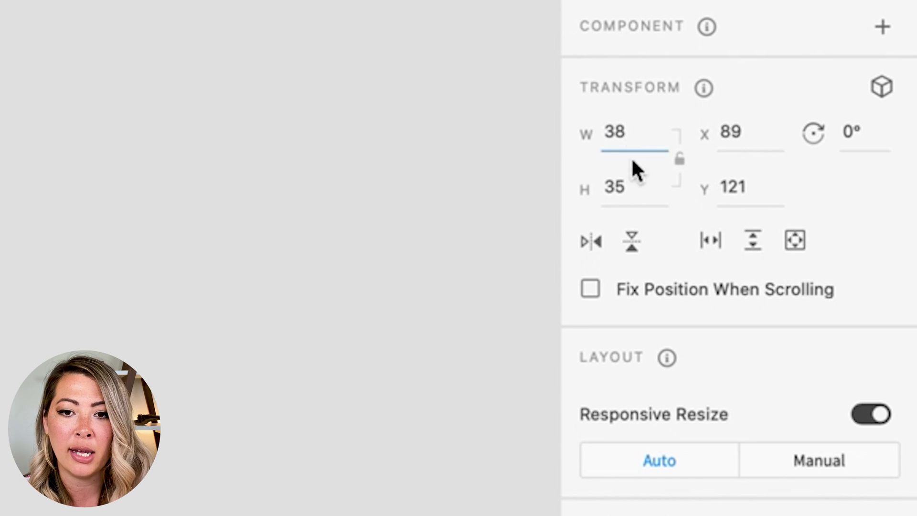
{"action": "left_click", "coordinate": [632, 188]}
{"action": "type", "text": "38"}
{"action": "key", "text": "Return"}
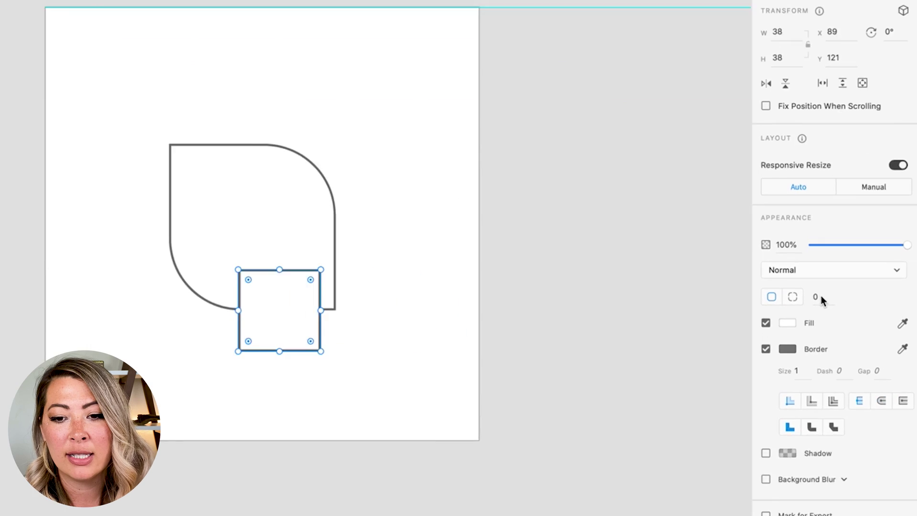
- Set the small square's corner radius to 14
{"action": "left_click", "coordinate": [844, 302]}
{"action": "double_click", "coordinate": [732, 279]}
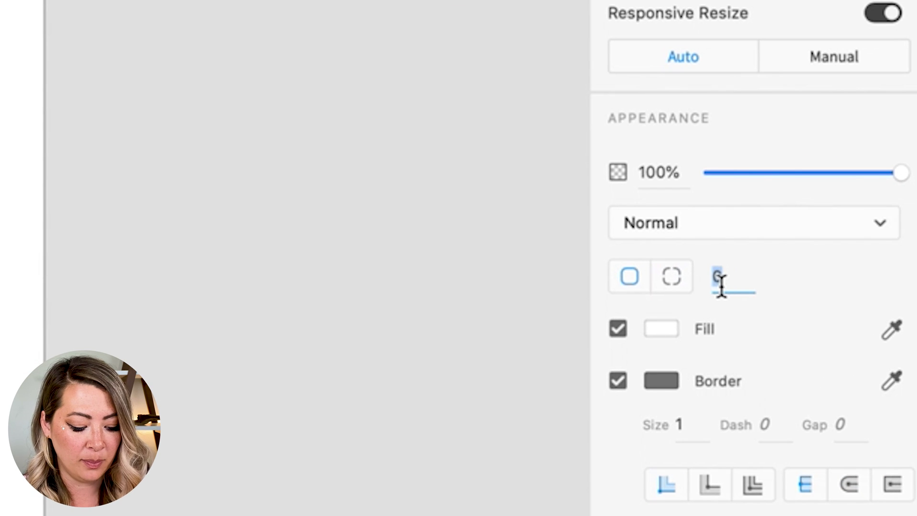
{"action": "type", "text": "14"}
{"action": "key", "text": "Return"}
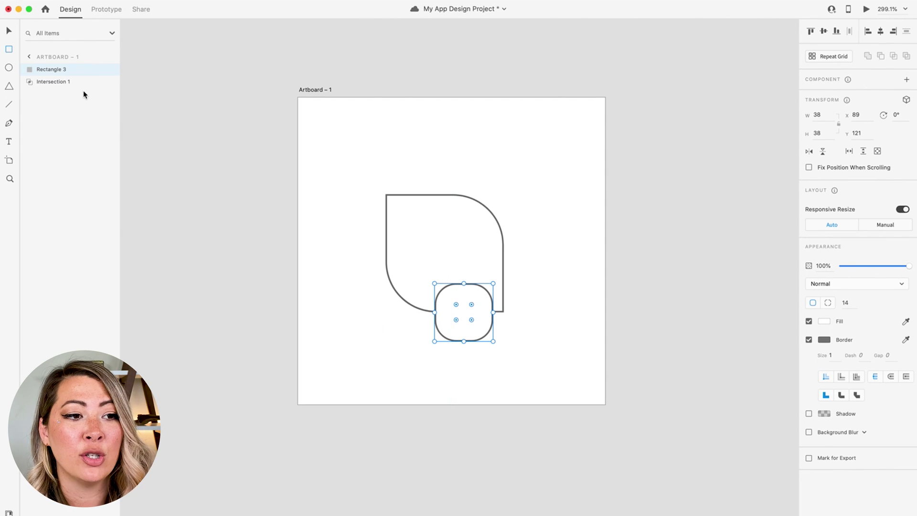
- Duplicate the small rounded square and offset both copies to overlap diagonally, the copy at about X 108, Y 94 and the original at X 89, Y 113
{"action": "right_click", "coordinate": [42, 67]}
{"action": "left_click", "coordinate": [76, 114]}
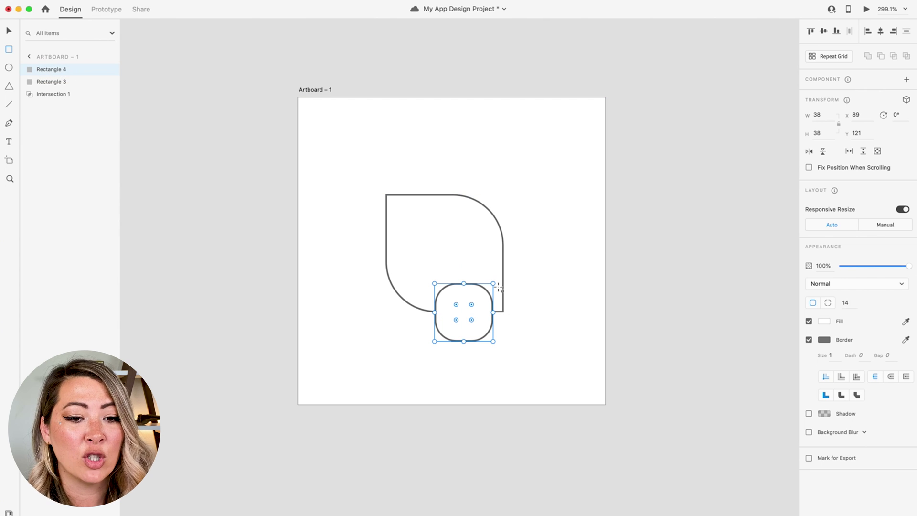
{"action": "scroll", "coordinate": [485, 318], "scroll_direction": "up", "scroll_amount": 5}
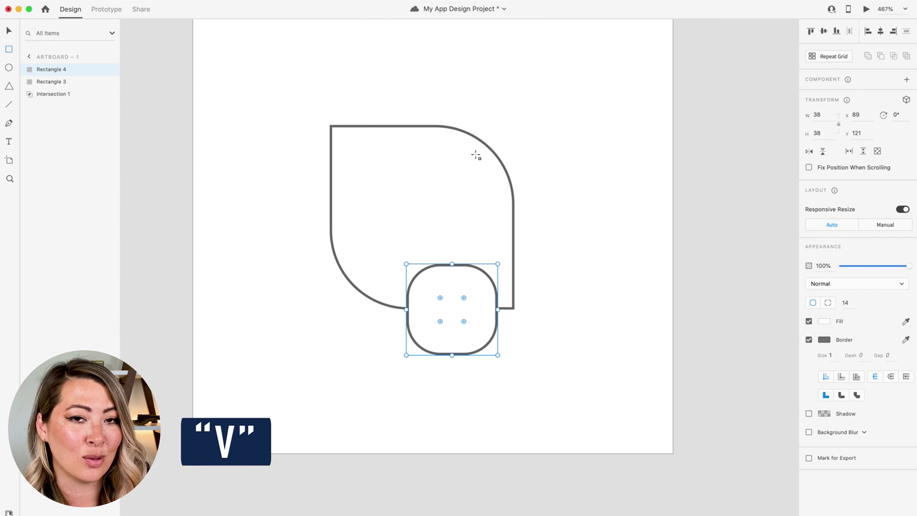
{"action": "key", "text": "v"}
{"action": "mouse_move", "coordinate": [453, 309]}
{"action": "left_mouse_down"}
{"action": "mouse_move", "coordinate": [456, 263]}
{"action": "mouse_move", "coordinate": [497, 247]}
{"action": "left_mouse_up"}
{"action": "left_click", "coordinate": [462, 317]}
{"action": "left_click_drag", "start_coordinate": [462, 317], "coordinate": [461, 299]}
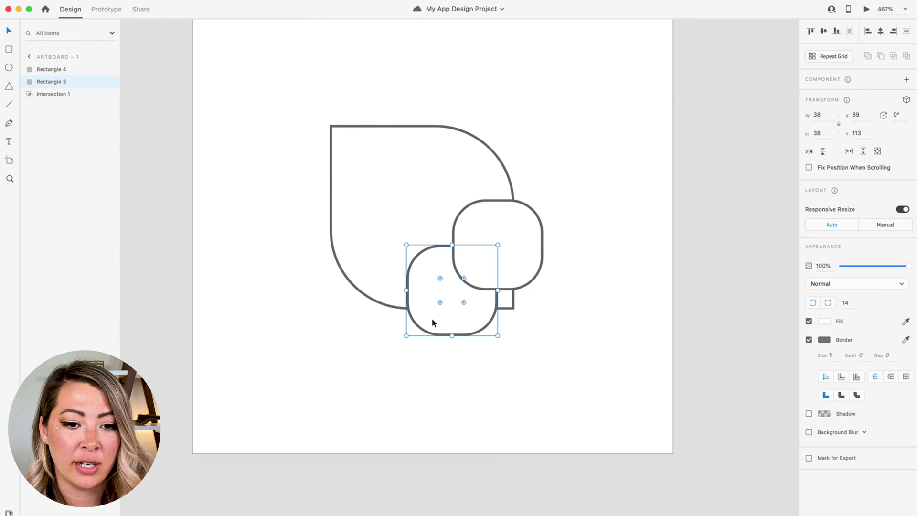
- Combine the two small rounded squares with the Intersect operation, keeping only their overlapping area
{"action": "left_click", "coordinate": [501, 230], "text": "shift"}
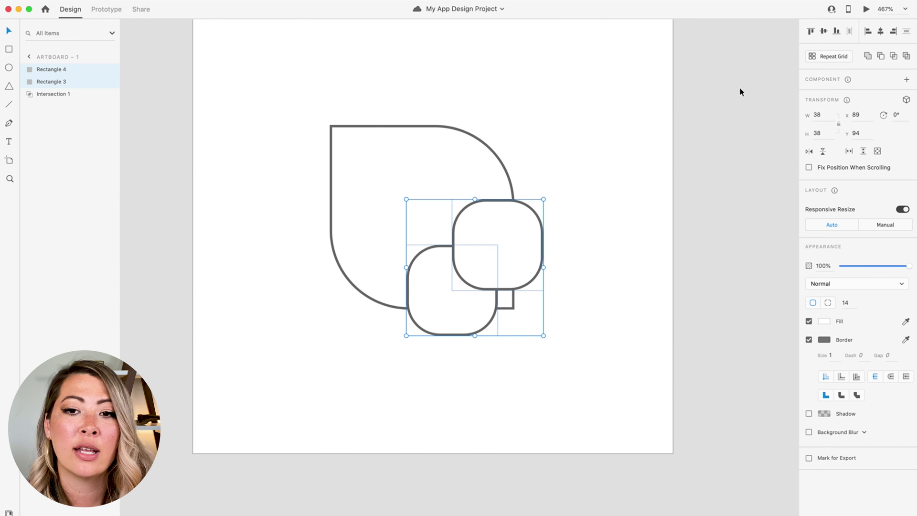
{"action": "left_click", "coordinate": [892, 58]}
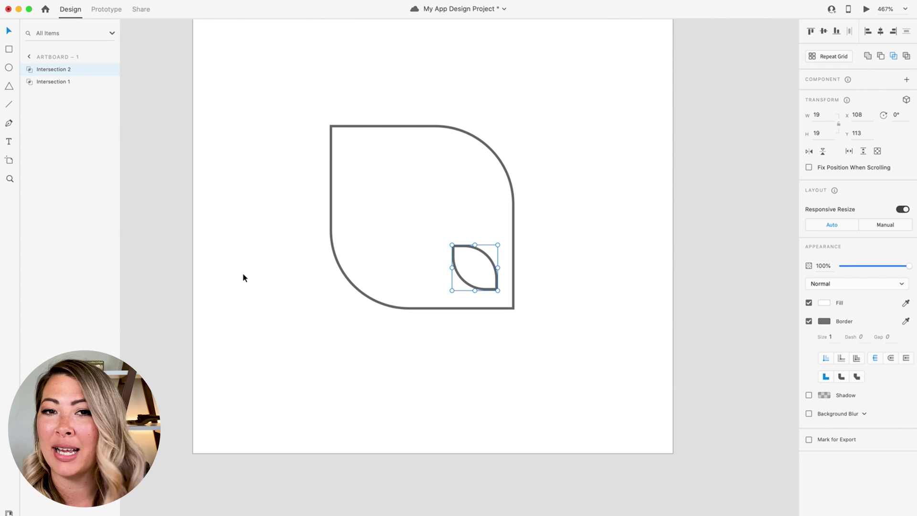
- Fill the large leaf shape with the solid dark grey #414141
{"action": "left_click", "coordinate": [360, 241]}
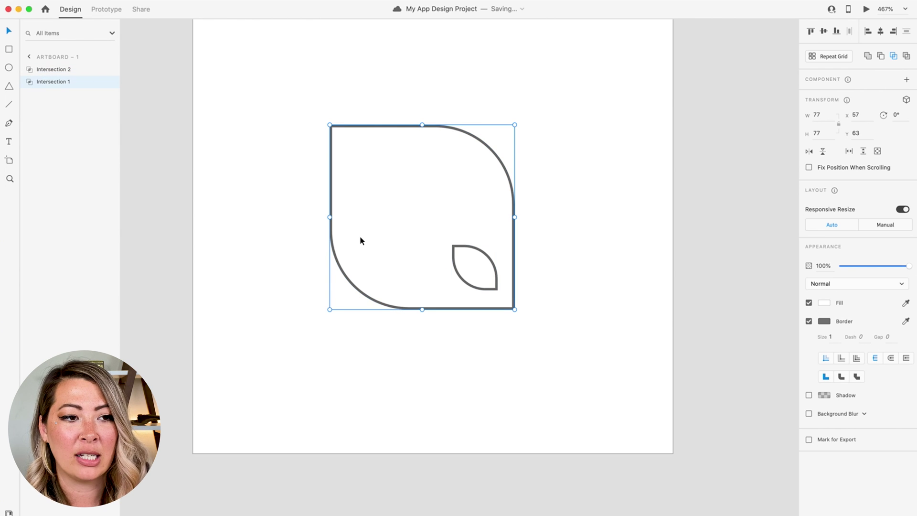
{"action": "left_click", "coordinate": [539, 201]}
{"action": "left_click", "coordinate": [396, 199]}
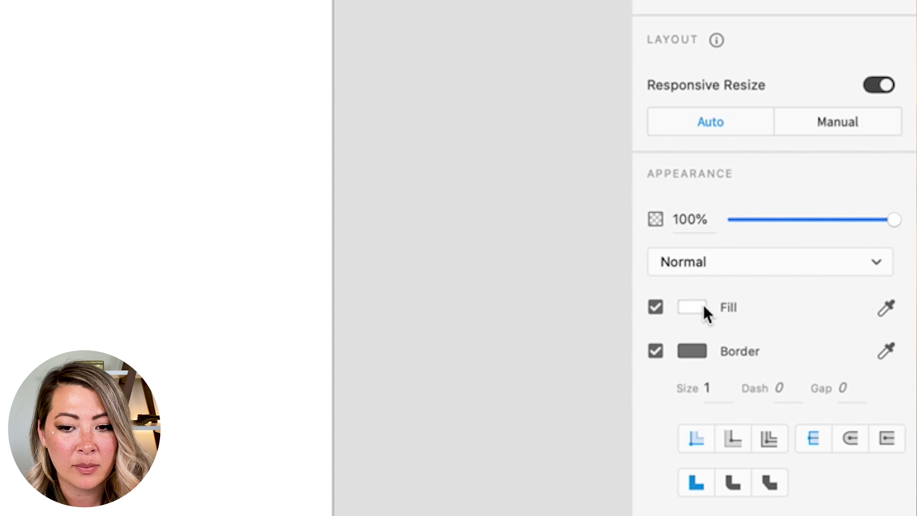
{"action": "left_click", "coordinate": [691, 307]}
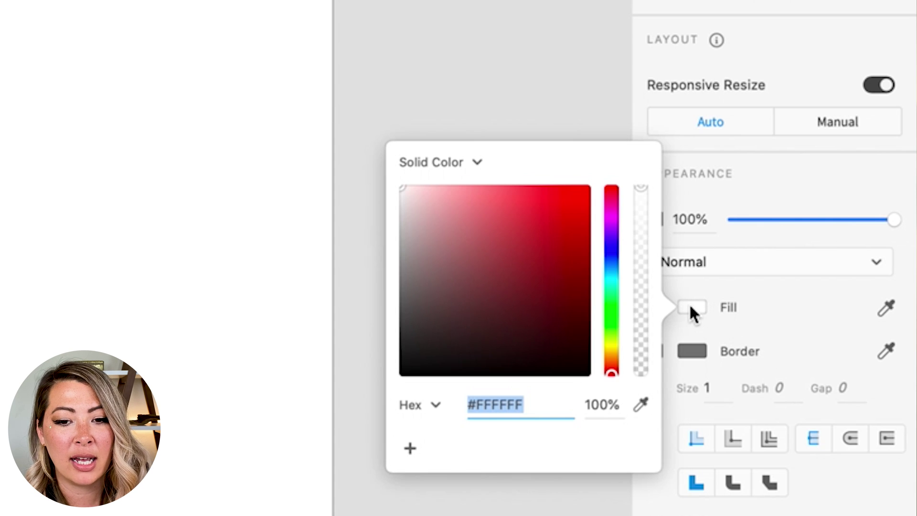
{"action": "left_click_drag", "start_coordinate": [419, 321], "coordinate": [350, 326]}
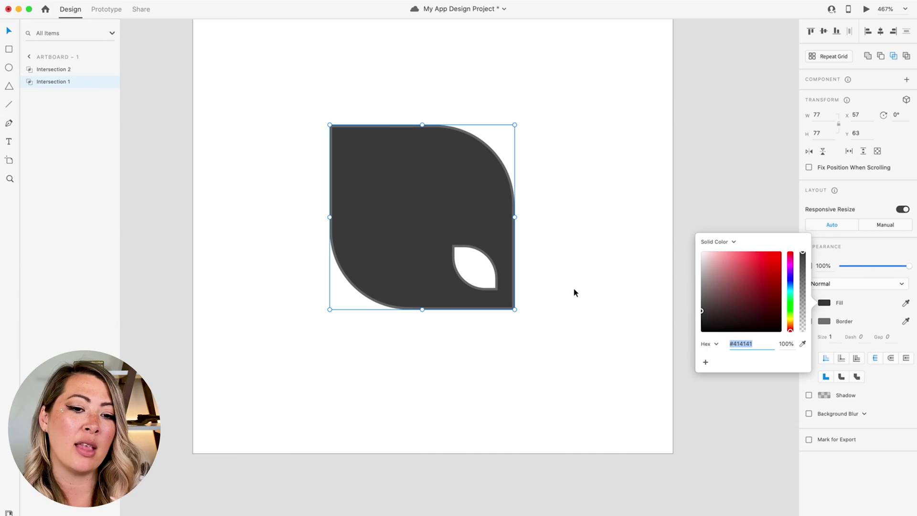
{"action": "left_click", "coordinate": [574, 292]}
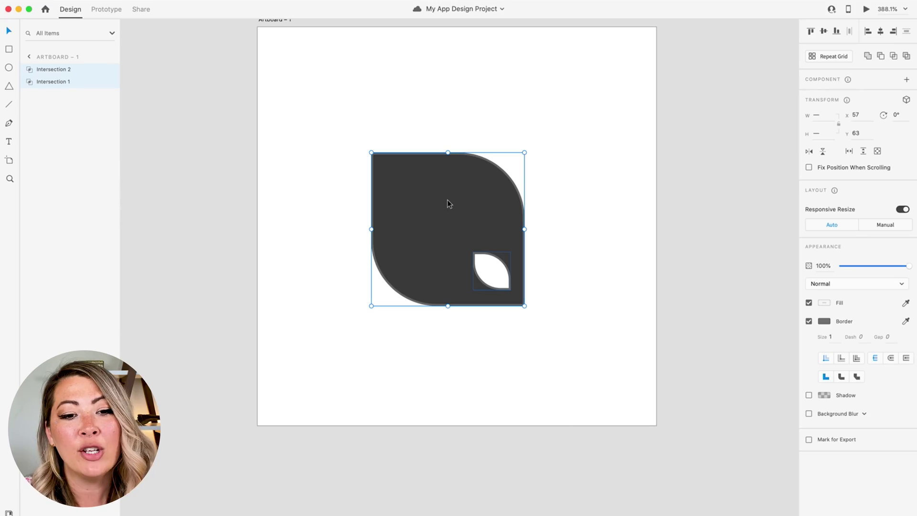
- Group the large dark leaf and the small white leaf together
{"action": "right_click", "coordinate": [448, 199]}
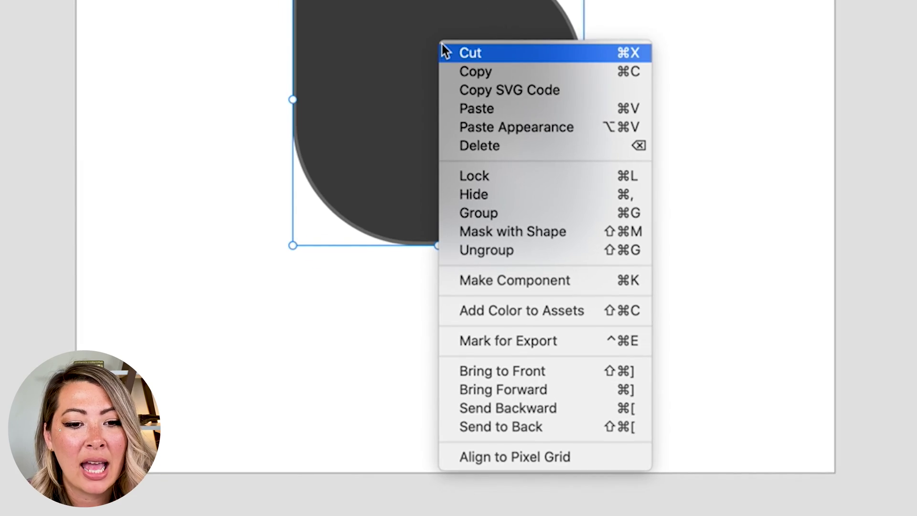
{"action": "left_click", "coordinate": [490, 212]}
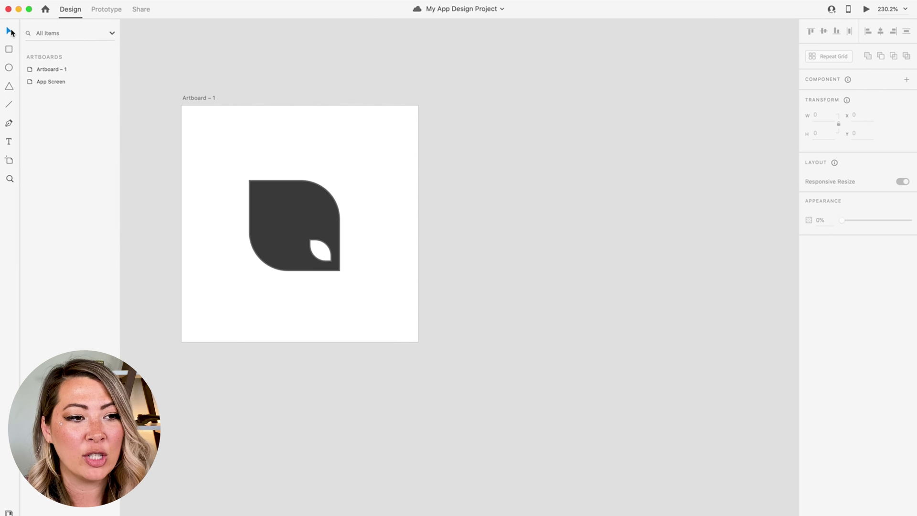
- Create a second artboard beside the leaf artboard and set its width and height to 200
{"action": "left_click", "coordinate": [9, 163]}
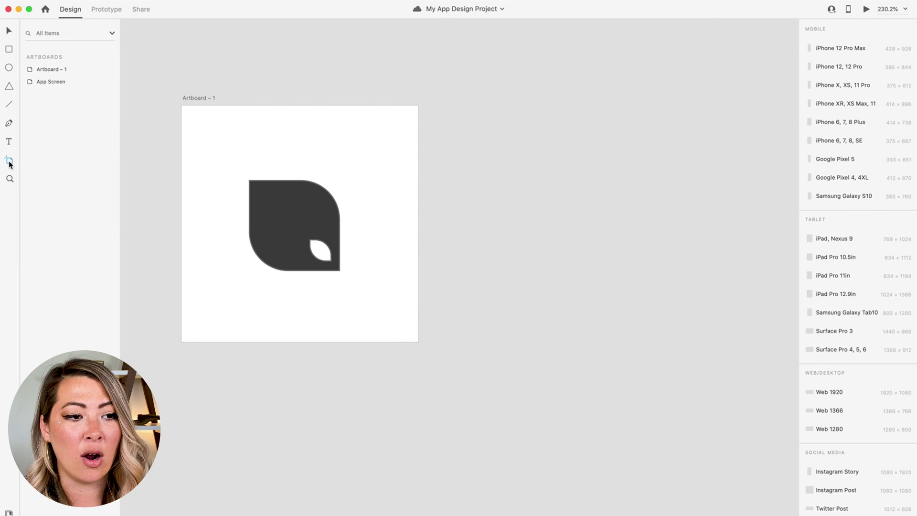
{"action": "left_click_drag", "start_coordinate": [469, 105], "coordinate": [703, 340]}
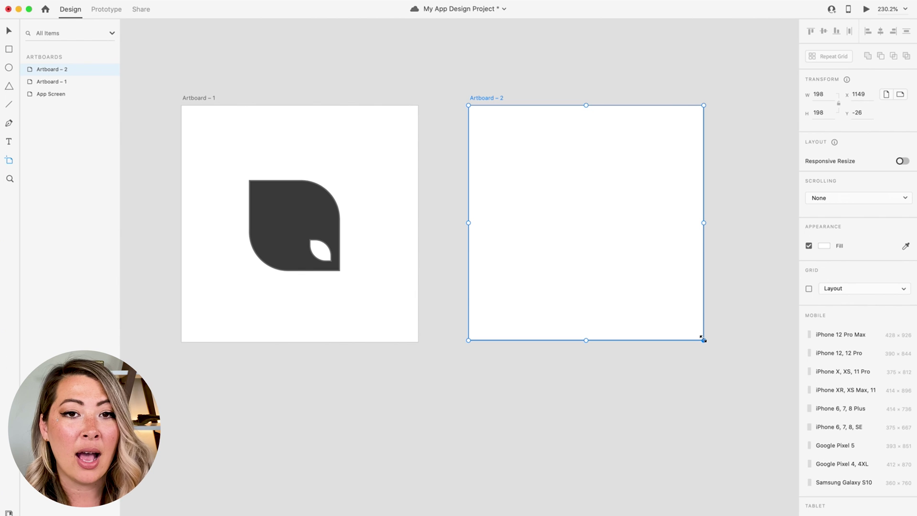
{"action": "left_click", "coordinate": [829, 96]}
{"action": "type", "text": "200"}
{"action": "left_click", "coordinate": [821, 113]}
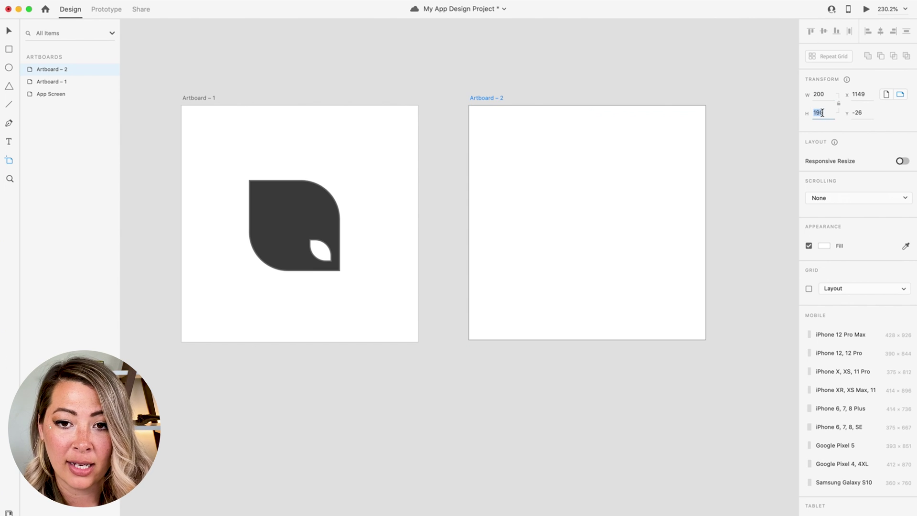
{"action": "type", "text": "2"}
{"action": "key", "text": "Return"}
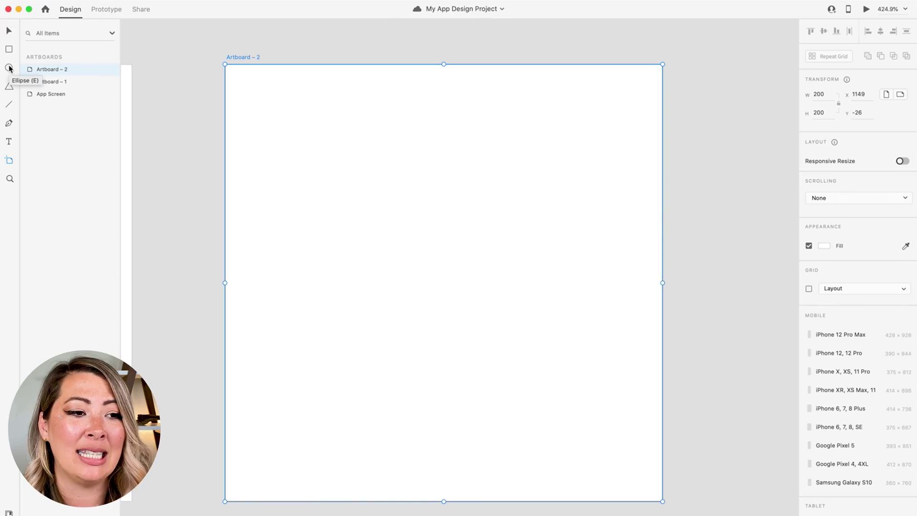
- Draw a circle about 130 by 130 on the new artboard, at about X 35, Y 31
{"action": "left_click", "coordinate": [9, 69]}
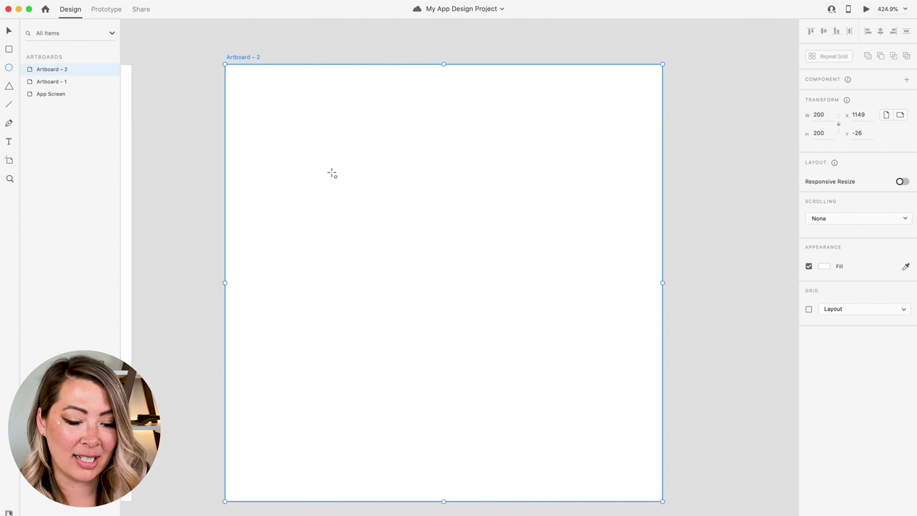
{"action": "left_click", "coordinate": [303, 134]}
{"action": "left_click_drag", "start_coordinate": [303, 133], "coordinate": [599, 415]}
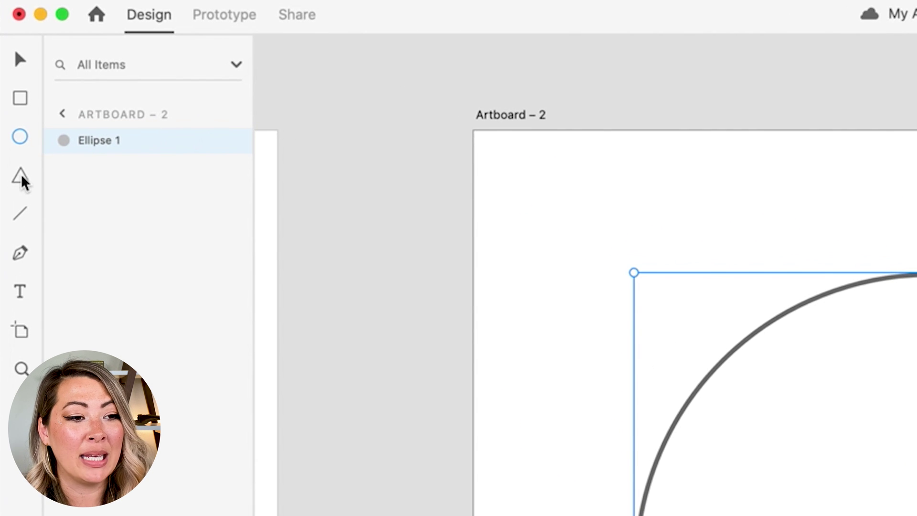
- Draw a triangle about 31 by 27 outside the circle's lower-left edge and rotate it to -15°
{"action": "left_click", "coordinate": [22, 177]}
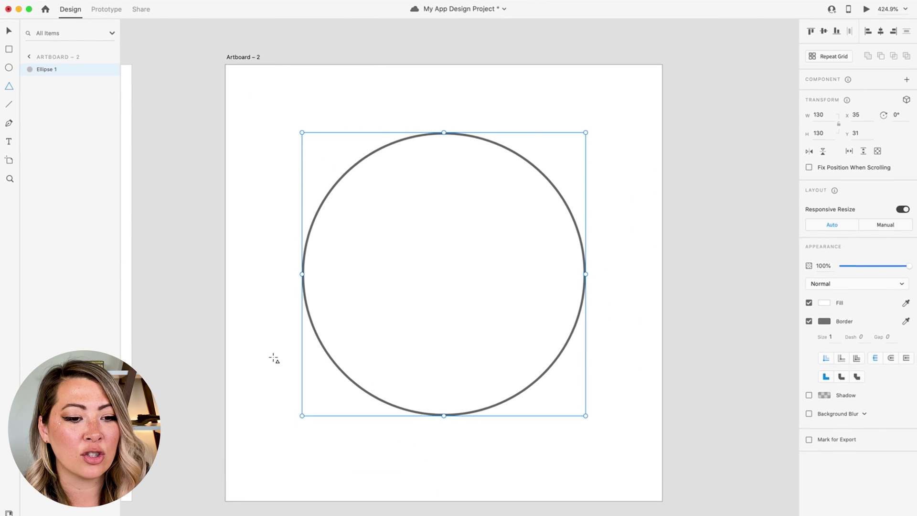
{"action": "left_click_drag", "start_coordinate": [258, 370], "coordinate": [326, 468]}
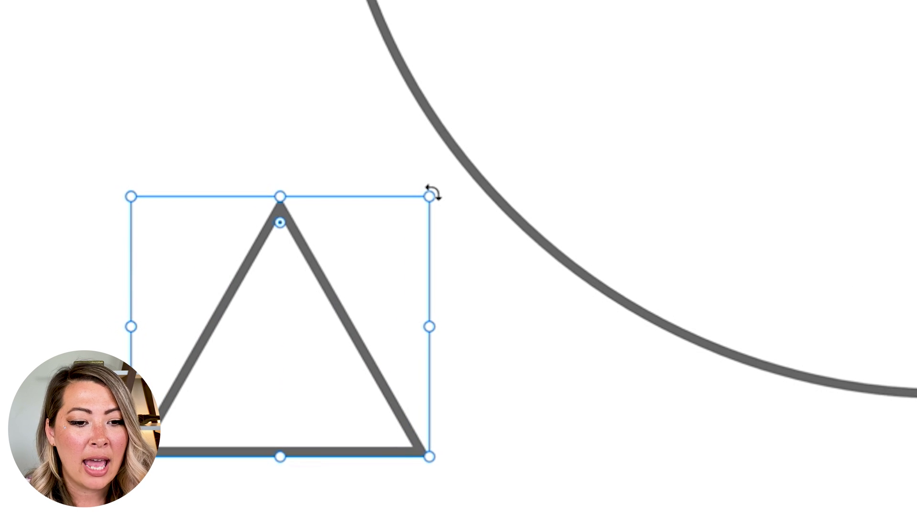
{"action": "scroll", "coordinate": [432, 192], "scroll_direction": "up", "scroll_amount": 3}
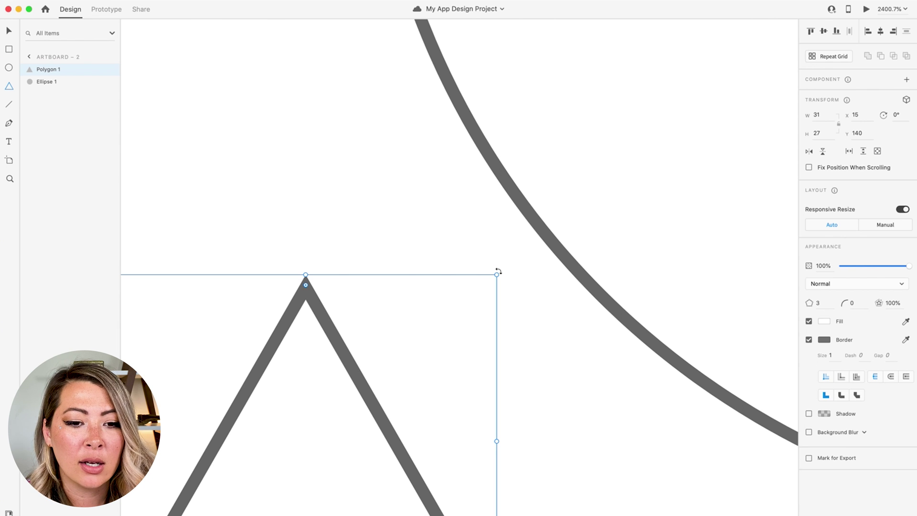
{"action": "left_click_drag", "start_coordinate": [497, 271], "coordinate": [446, 232]}
{"action": "scroll", "coordinate": [446, 232], "scroll_direction": "down", "scroll_amount": 5}
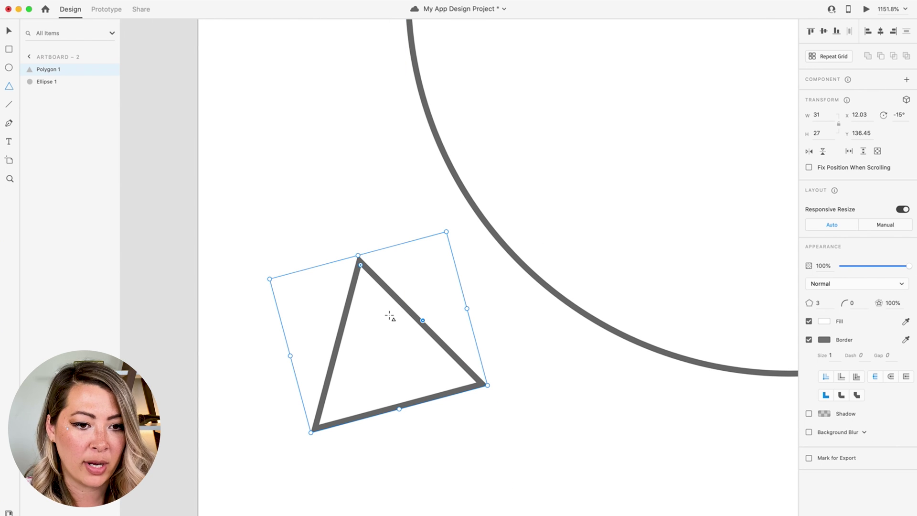
- Move the triangle onto the circle's lower-left edge, to about X 32, Y 124, so the two shapes overlap
{"action": "key", "text": "v"}
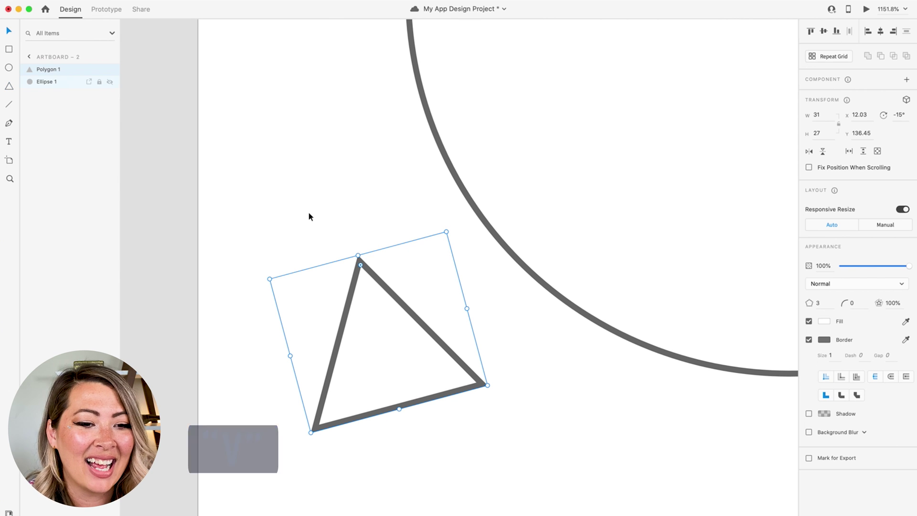
{"action": "left_click_drag", "start_coordinate": [380, 347], "coordinate": [499, 278]}
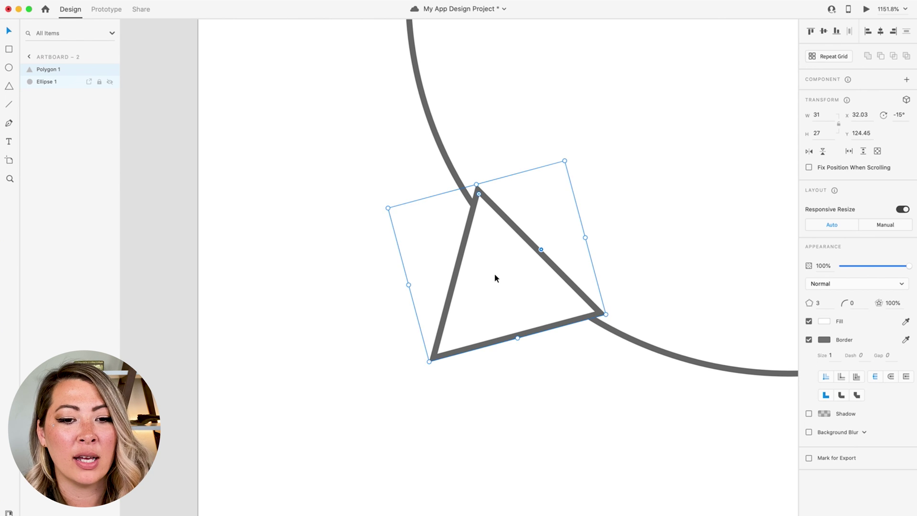
- Merge the circle and the triangle into one speech bubble shape with the Add operation
{"action": "scroll", "coordinate": [495, 278], "scroll_direction": "down", "scroll_amount": 5}
{"action": "scroll", "coordinate": [494, 278], "scroll_direction": "right", "scroll_amount": 2}
{"action": "scroll", "coordinate": [494, 278], "scroll_direction": "up", "scroll_amount": 1}
{"action": "scroll", "coordinate": [494, 278], "scroll_direction": "up", "scroll_amount": 1}
{"action": "scroll", "coordinate": [494, 278], "scroll_direction": "right", "scroll_amount": 1}
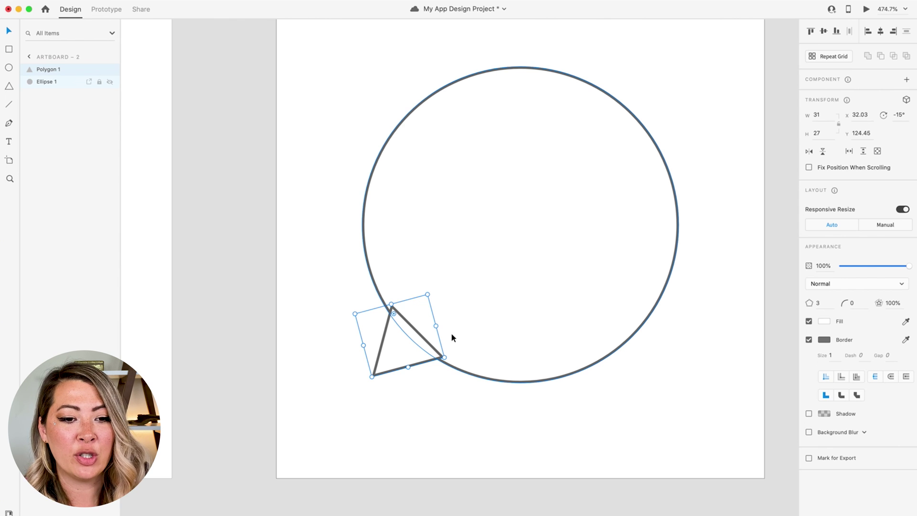
{"action": "left_click_drag", "start_coordinate": [727, 428], "coordinate": [331, 63]}
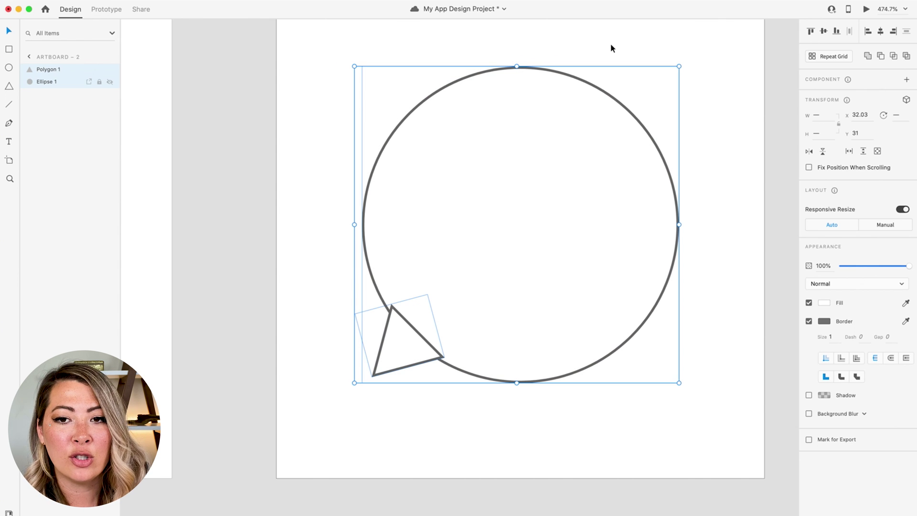
{"action": "left_click", "coordinate": [868, 56]}
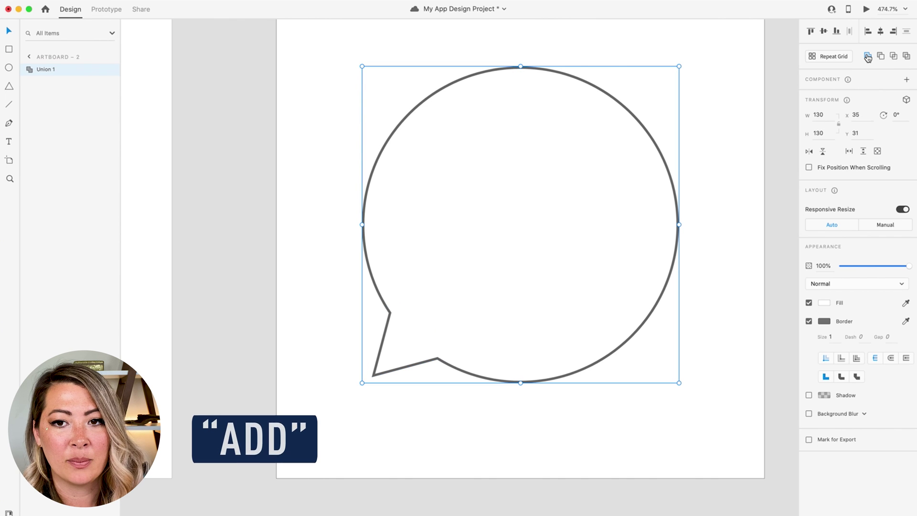
- Set the speech bubble's border size to 6
{"action": "scroll", "coordinate": [517, 142], "scroll_direction": "down", "scroll_amount": 3}
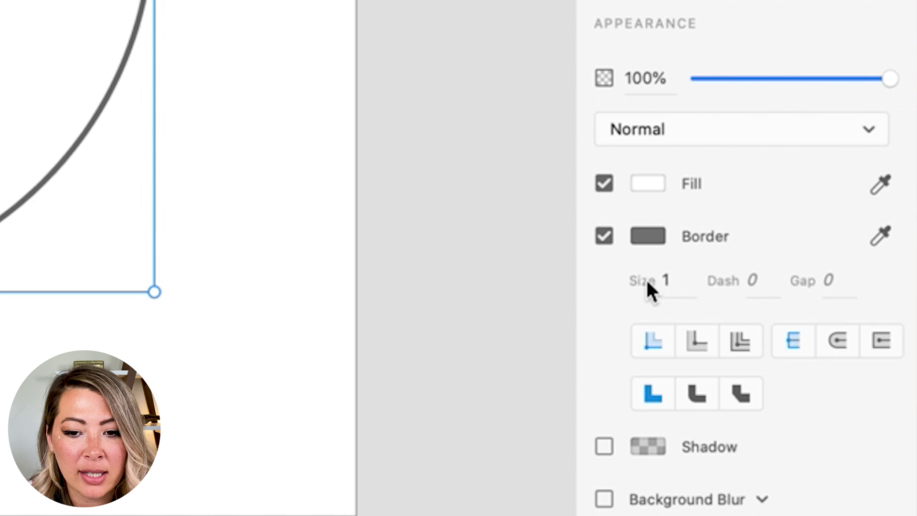
{"action": "left_click", "coordinate": [668, 279]}
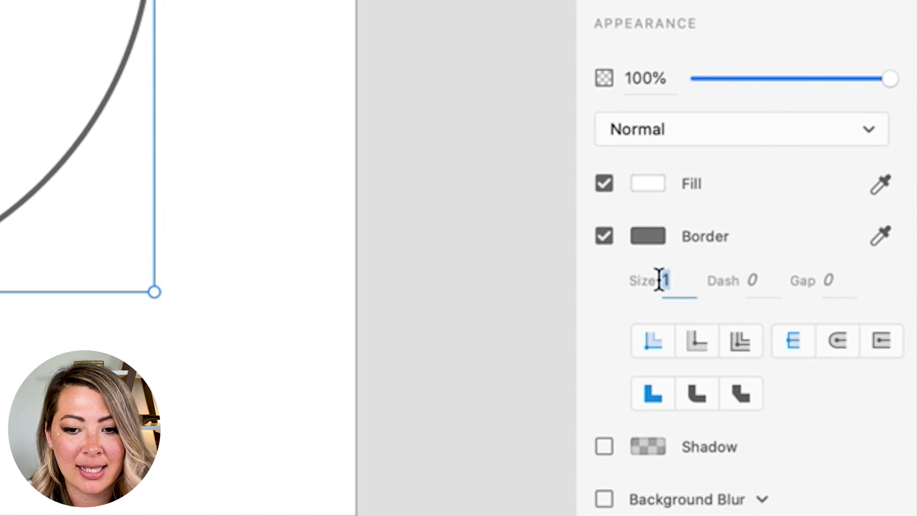
{"action": "type", "text": "6"}
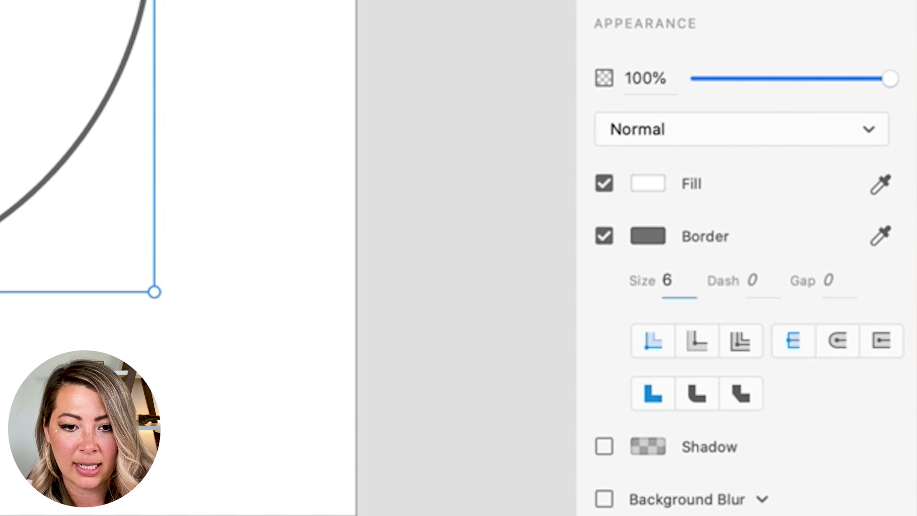
{"action": "key", "text": "Return"}
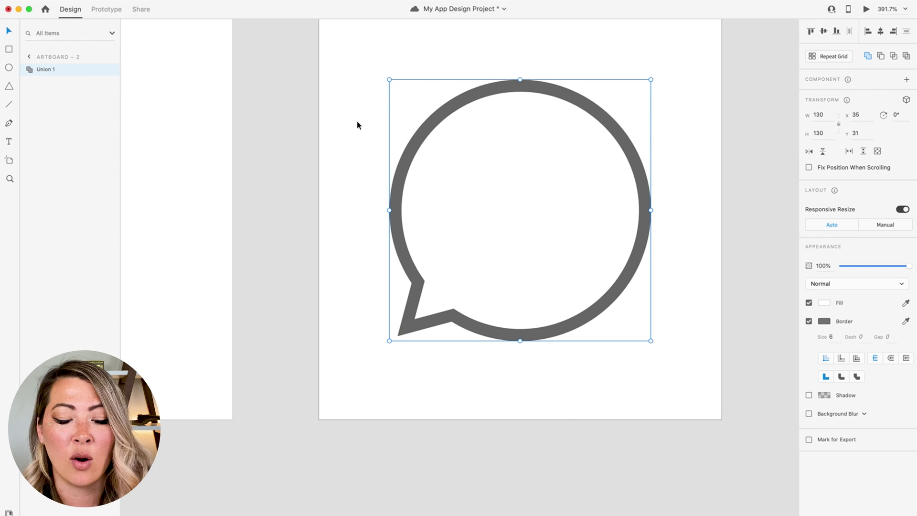
{"action": "scroll", "coordinate": [499, 161], "scroll_direction": "down", "scroll_amount": 3}
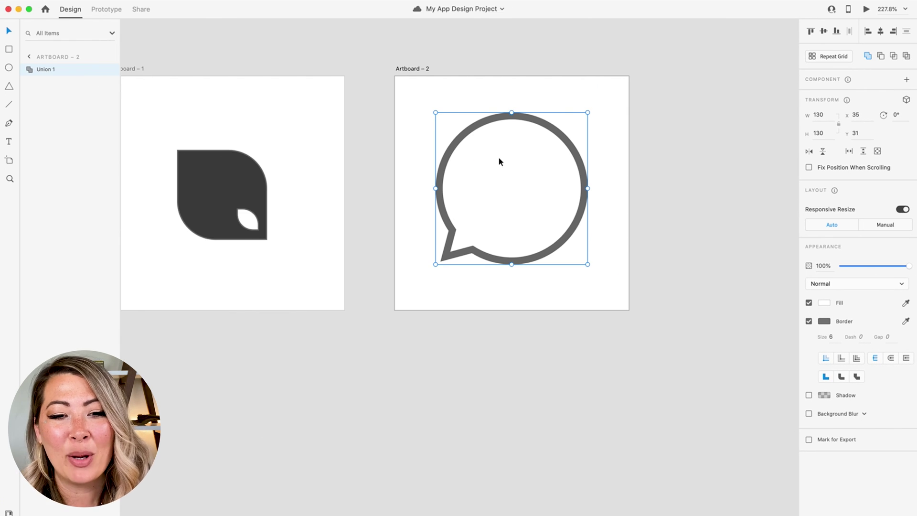